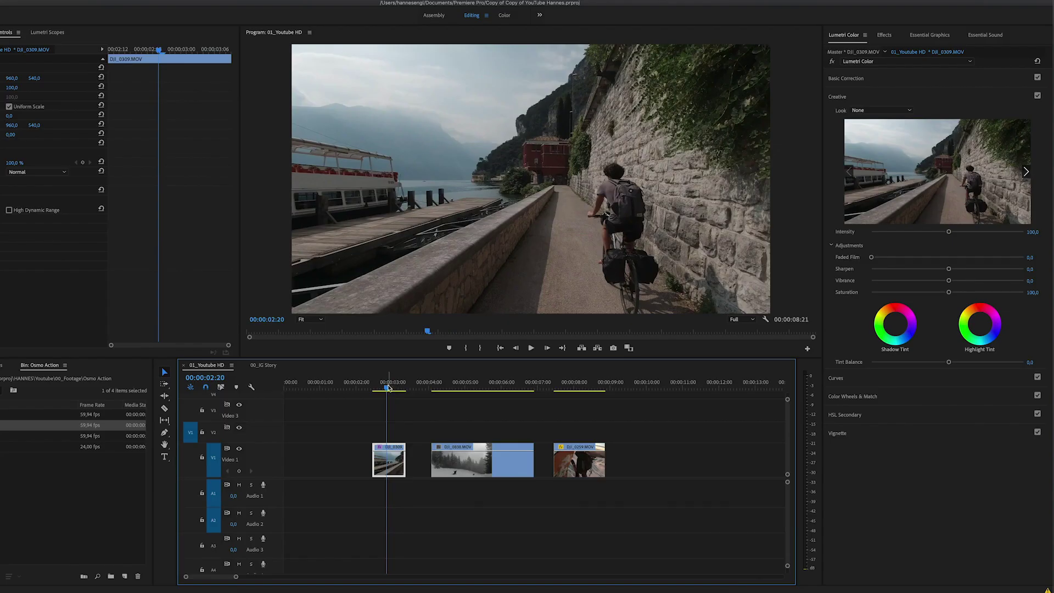
# - Scrub through the clips in the 01_Youtube HD sequence and return the playhead to 00:00:02:20 on the cyclist clip
pyautogui.moveTo(388, 387); pyautogui.dragTo(585, 380)
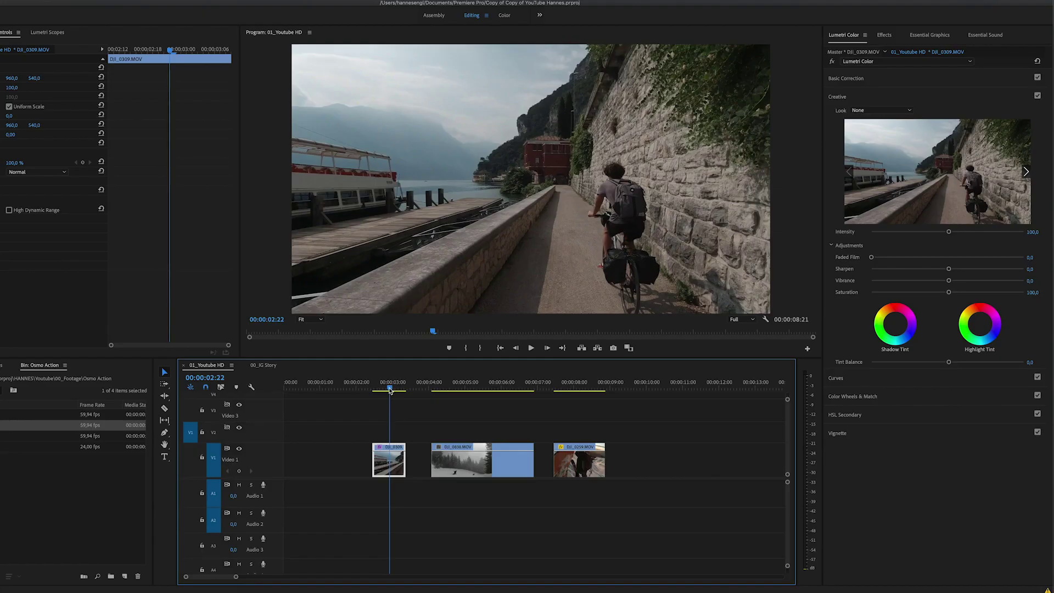
pyautogui.moveTo(389, 390); pyautogui.dragTo(387, 391)
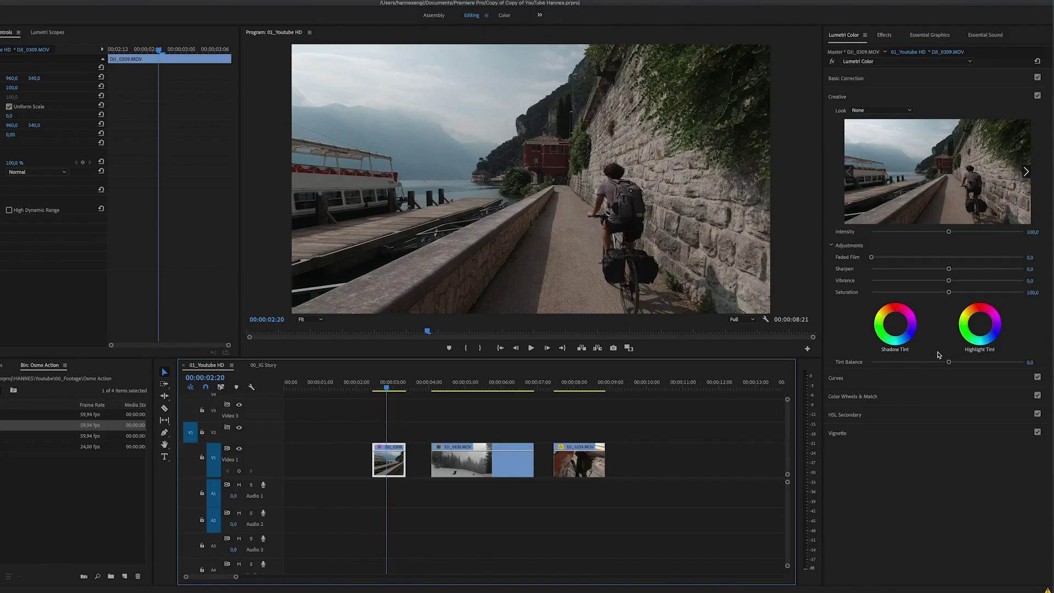
pyautogui.click(851, 78)
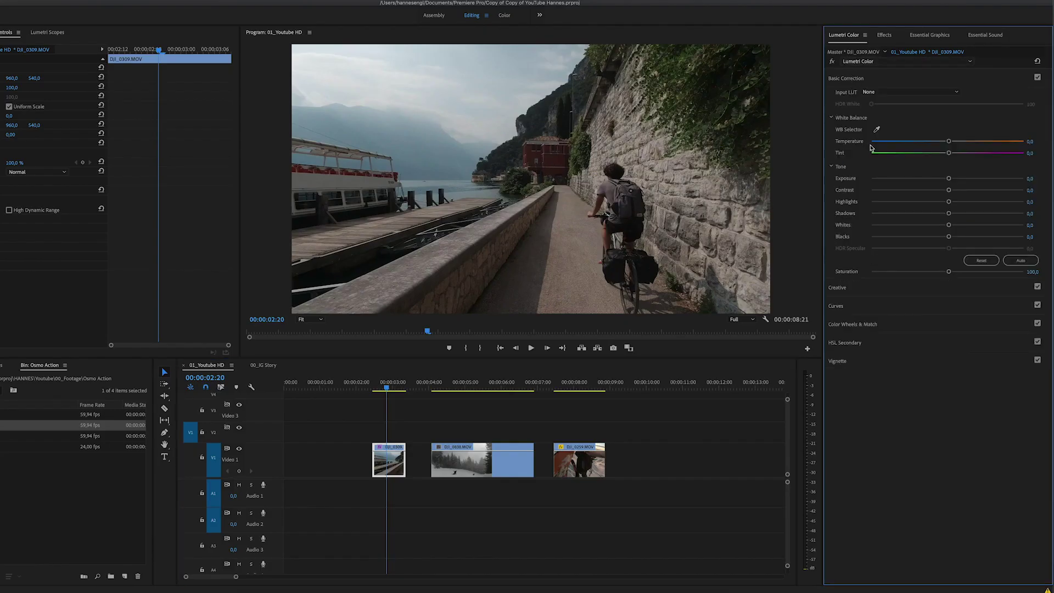
pyautogui.click(864, 287)
pyautogui.click(876, 382)
pyautogui.click(849, 98)
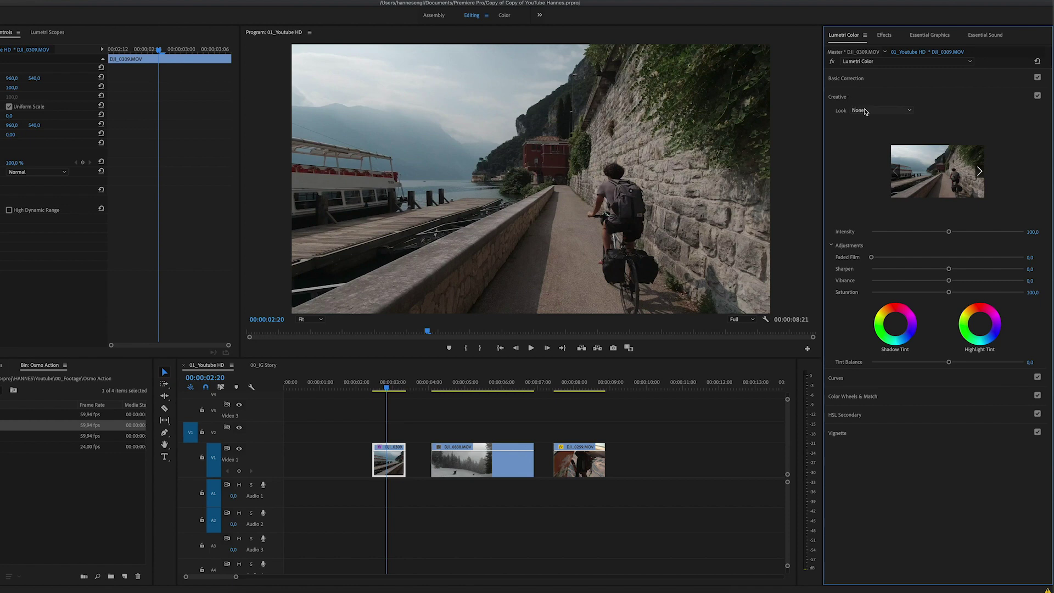
pyautogui.click(854, 79)
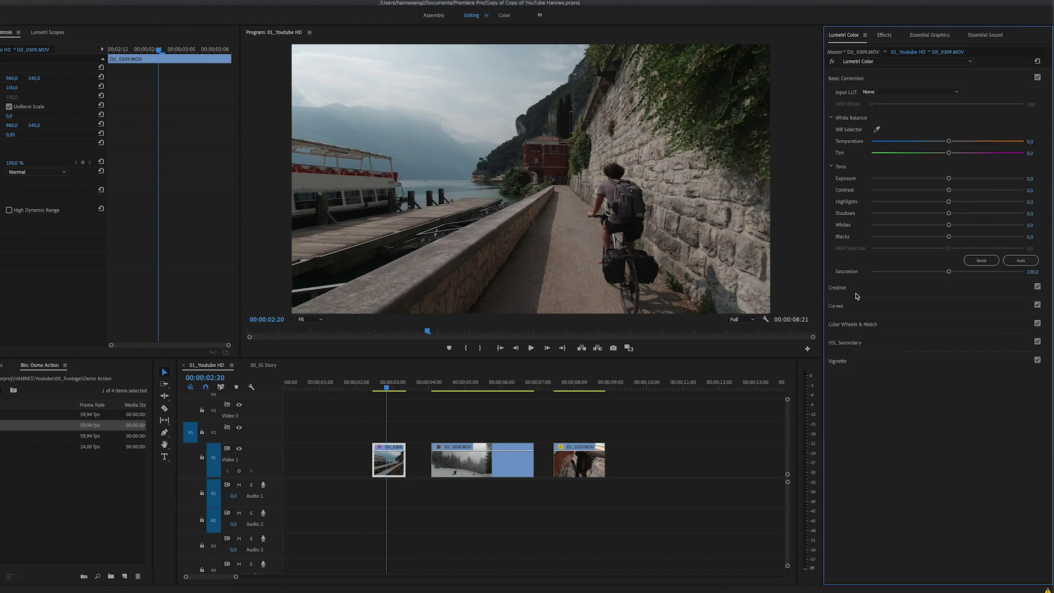
# - Load HE - Ocean.cube as the creative look on the cyclist clip and reduce its intensity to about 60
pyautogui.click(839, 288)
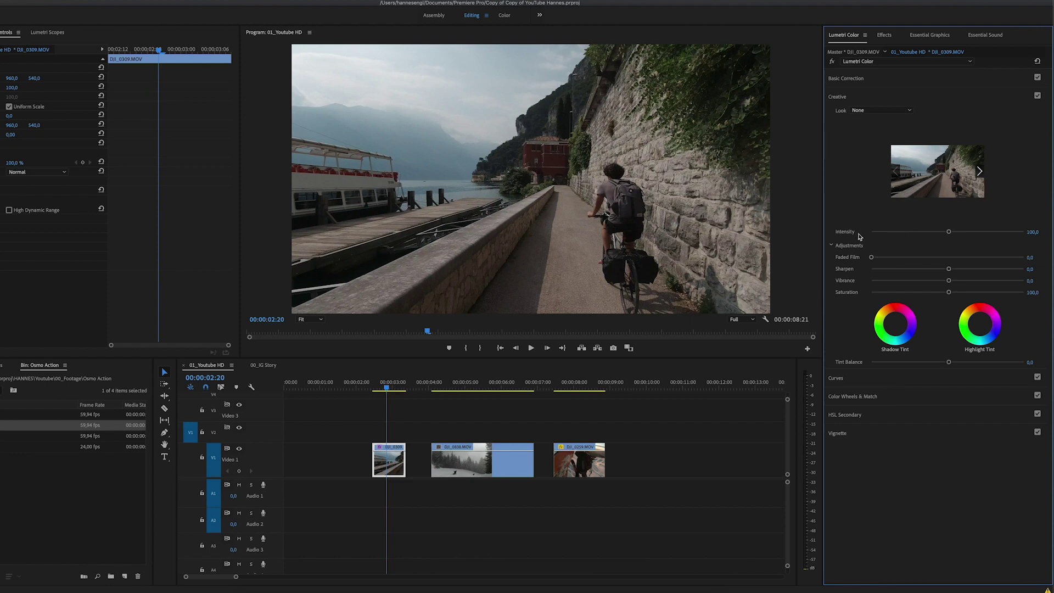
pyautogui.click(856, 111)
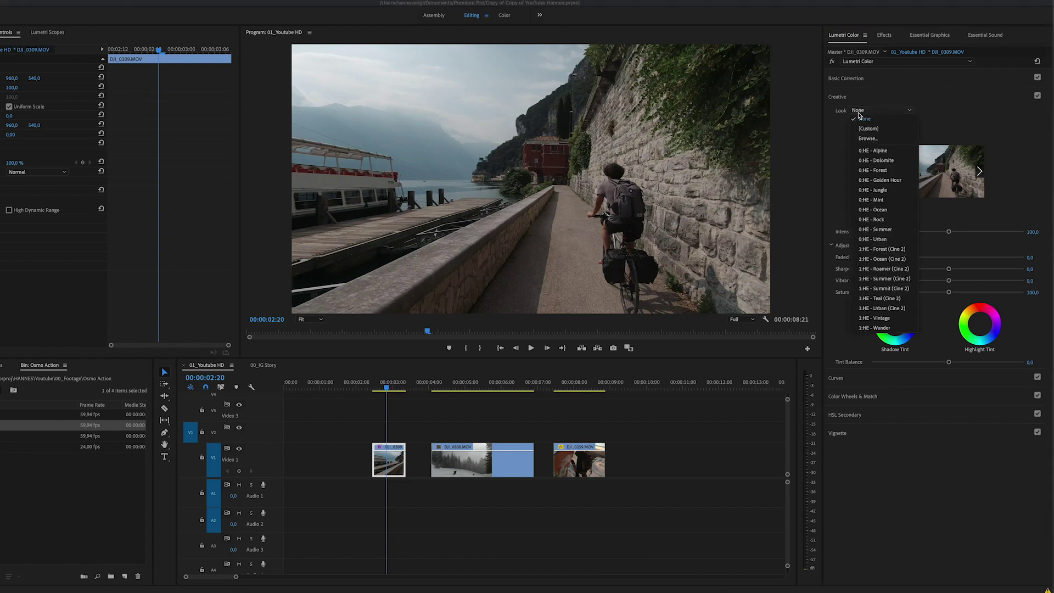
pyautogui.click(875, 140)
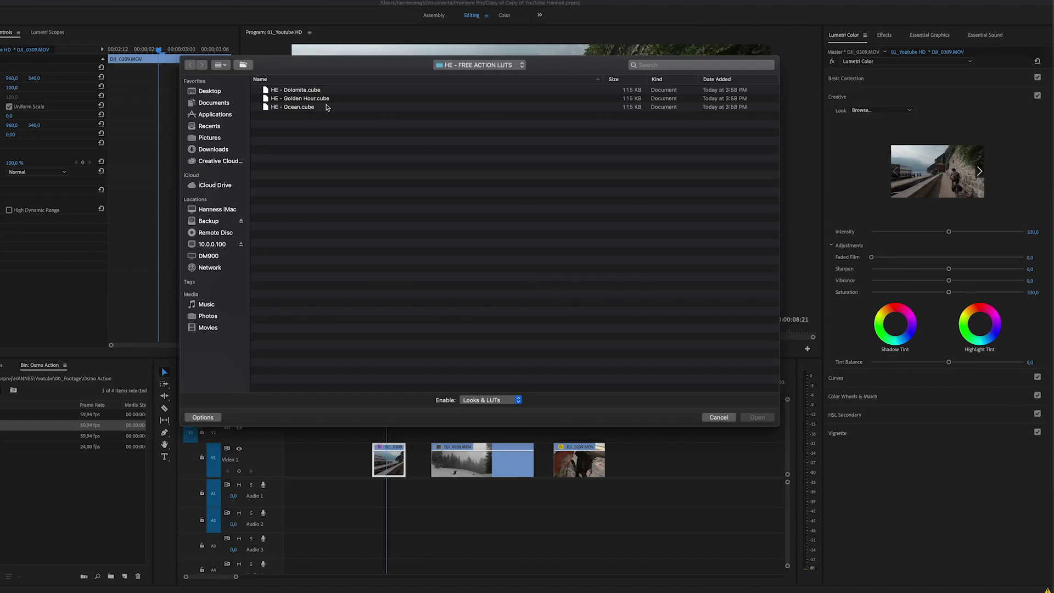
pyautogui.doubleClick(326, 107)
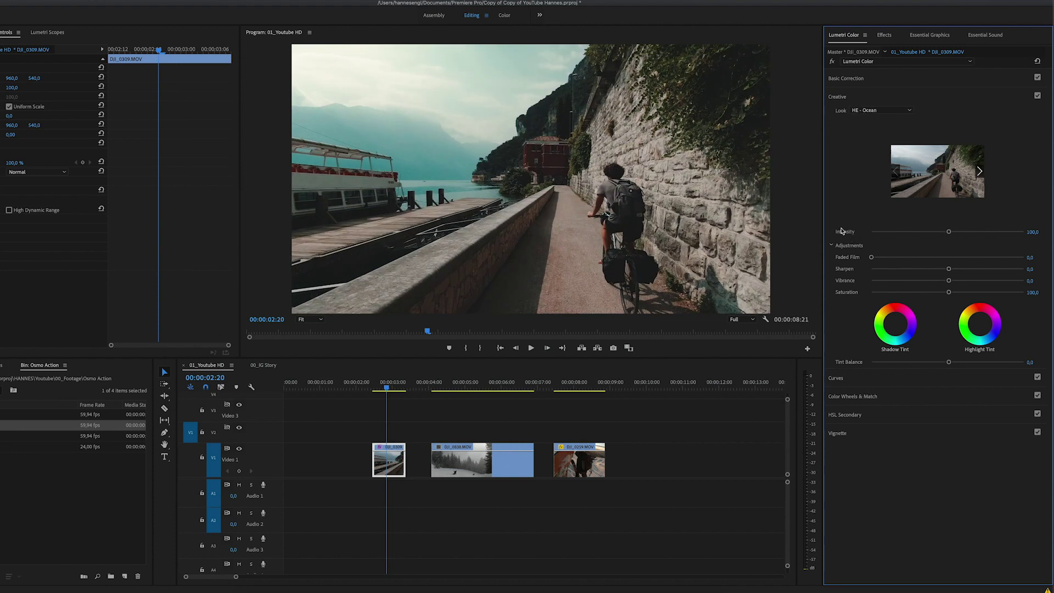
pyautogui.moveTo(949, 232); pyautogui.dragTo(899, 235)
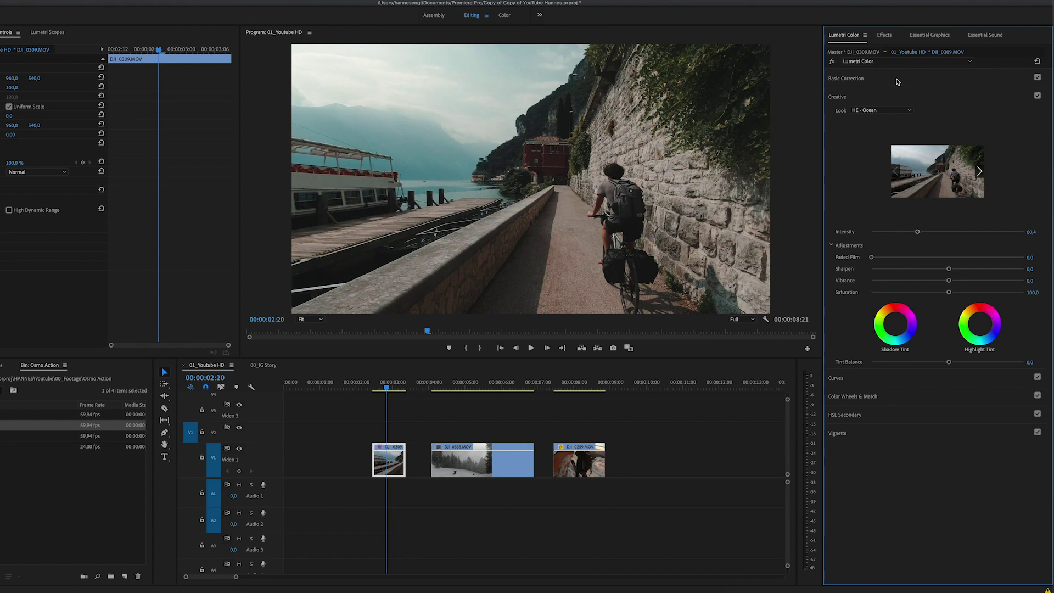
# - In the cyclist clip's basic correction, set Highlights to about -23.8, raise Shadows to about 25 and warm the temperature slightly
pyautogui.click(846, 78)
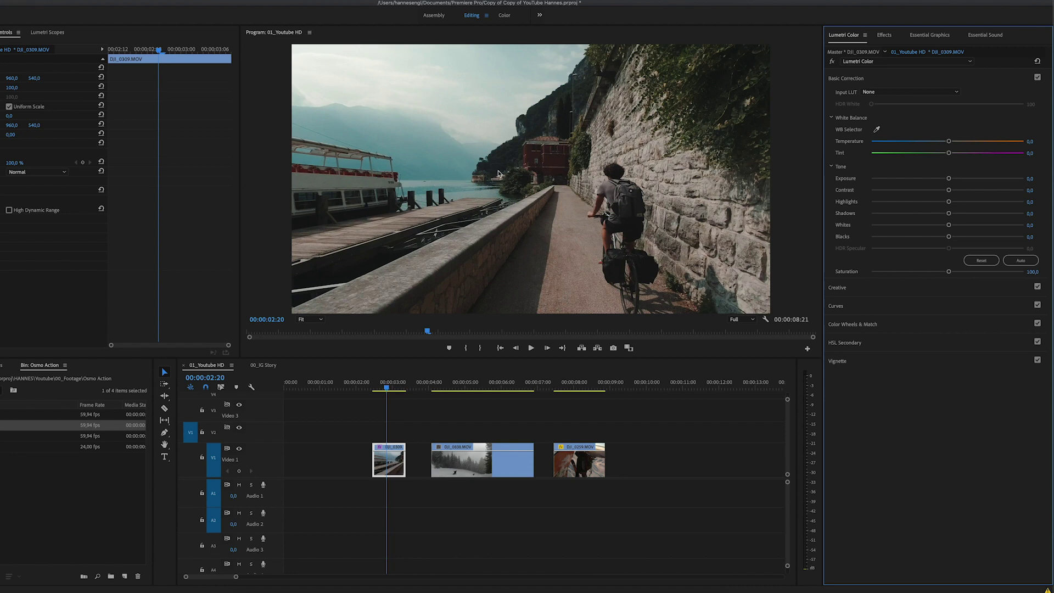
pyautogui.moveTo(947, 204); pyautogui.dragTo(926, 205)
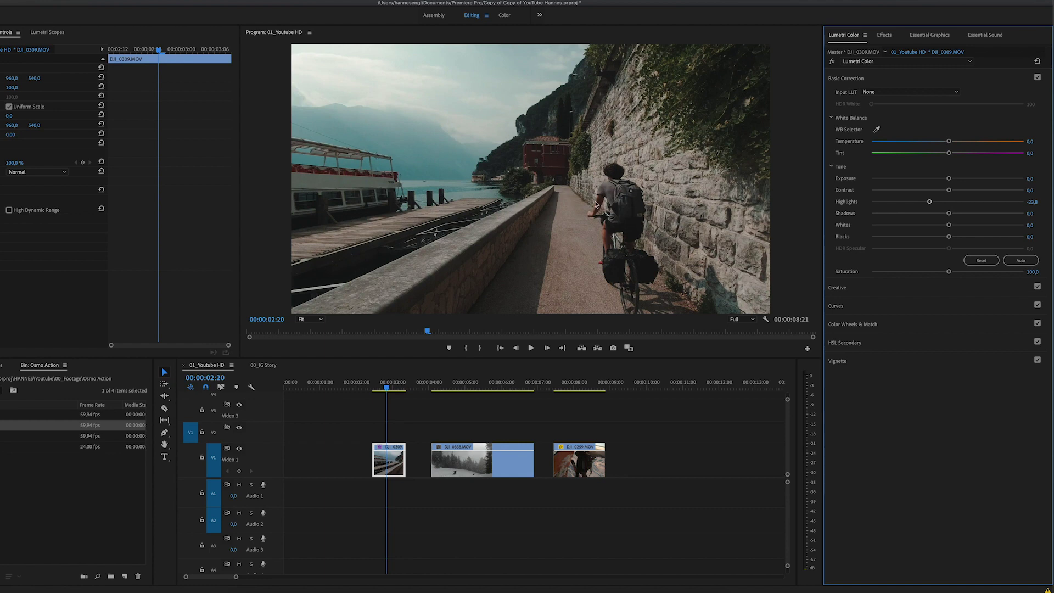
pyautogui.moveTo(952, 217); pyautogui.dragTo(962, 216)
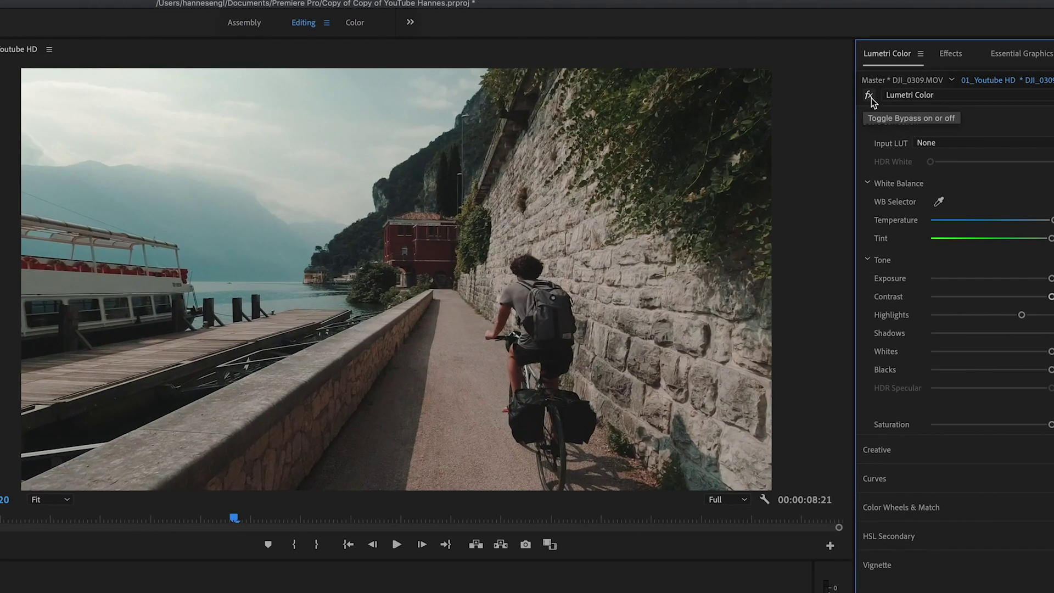
# - Bypass and restore the Lumetri Color effect to compare the cyclist clip before and after grading
pyautogui.click(870, 96)
pyautogui.click(871, 96)
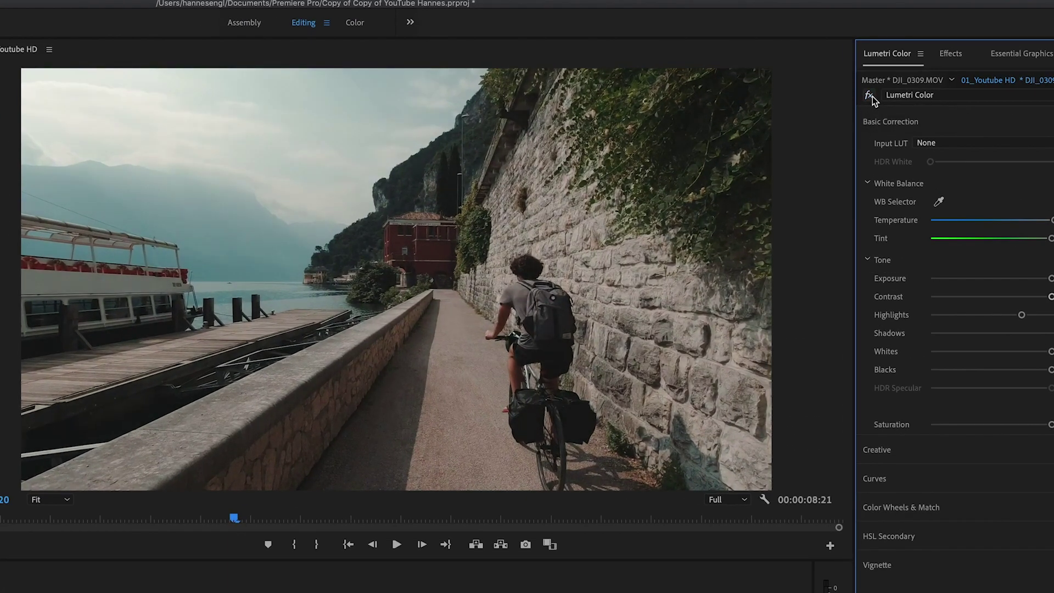
pyautogui.click(870, 97)
pyautogui.click(871, 96)
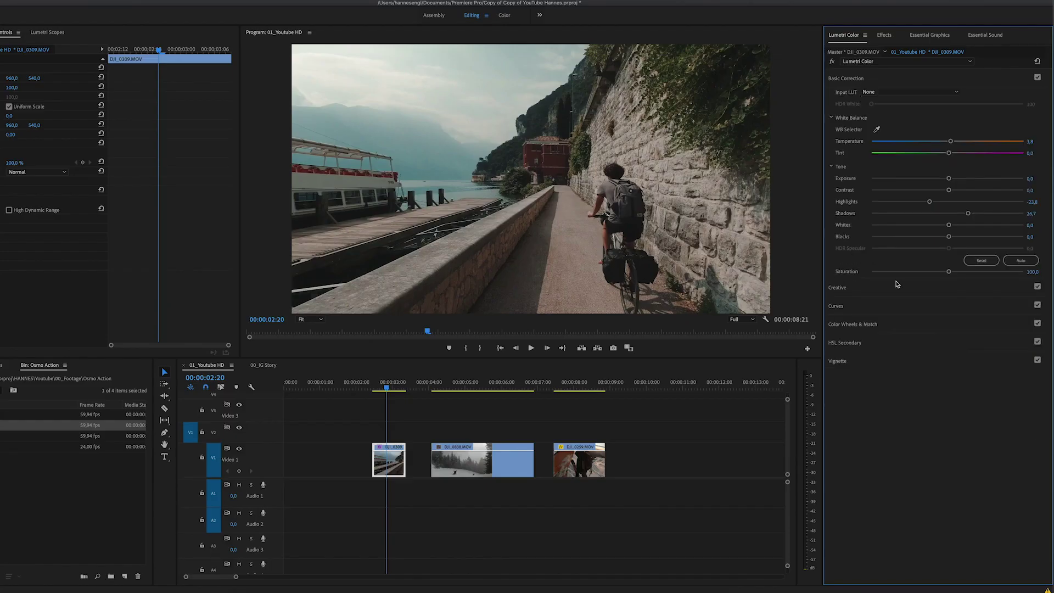
# - Sample the blue lake background for the Hue vs Sat curve and slightly lower the saturation of those cyan-blue hues
pyautogui.click(852, 309)
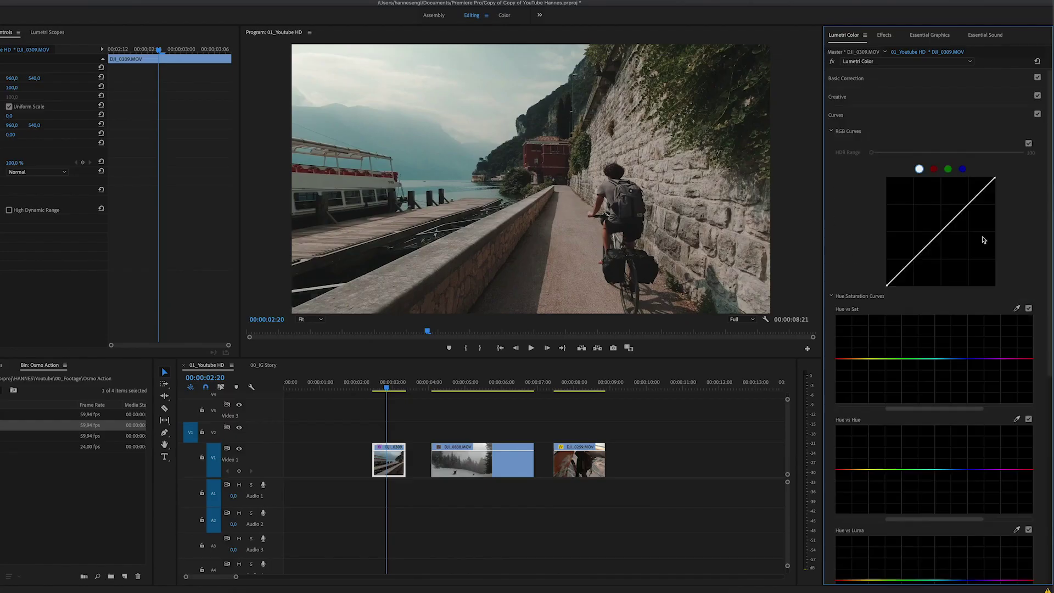
pyautogui.scroll(-3, 986, 288)
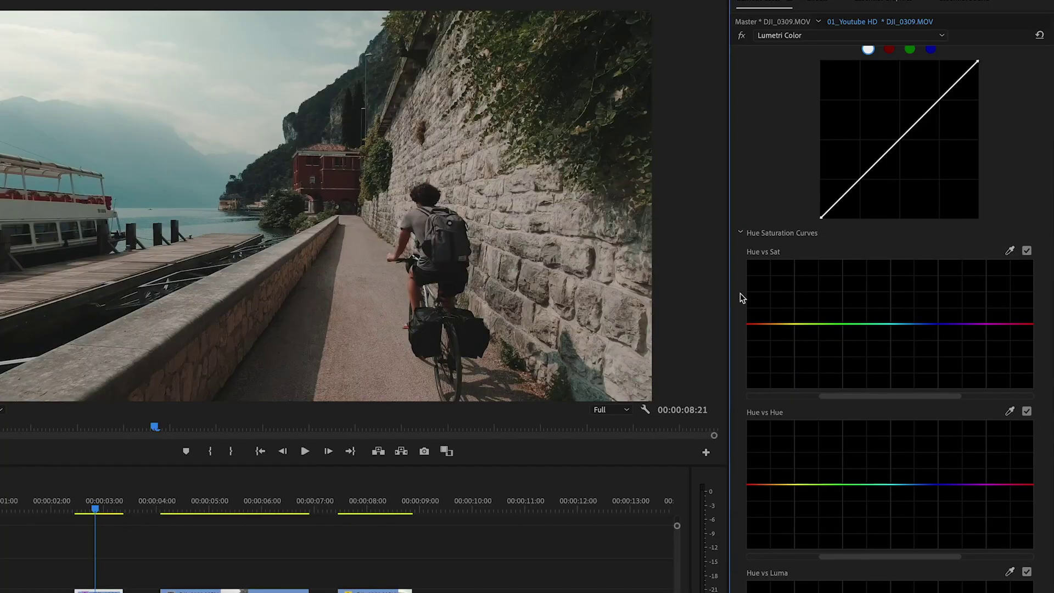
pyautogui.click(1009, 251)
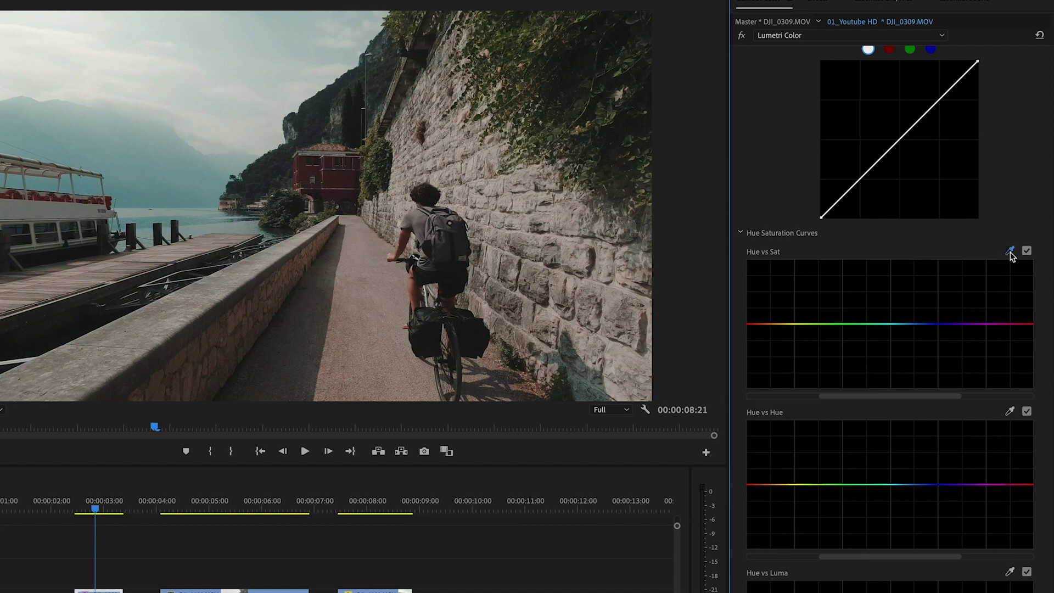
pyautogui.click(175, 196)
pyautogui.moveTo(897, 325)
pyautogui.mouseDown()
pyautogui.moveTo(898, 342)
pyautogui.moveTo(897, 332)
pyautogui.mouseUp()
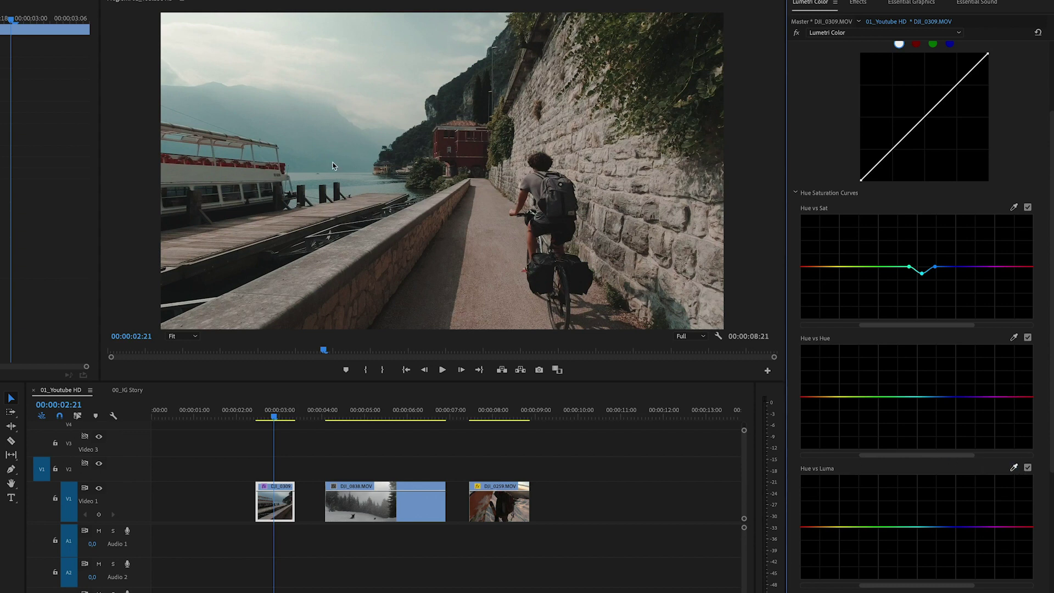
# - Slightly darken the cyan-blue hues with the Hue vs Luma curve, and compare the cyclist clip with the grade bypassed
pyautogui.click(924, 528)
pyautogui.moveTo(924, 529); pyautogui.dragTo(926, 531)
pyautogui.click(797, 34)
pyautogui.click(796, 34)
# - Add a vignette with amount -0.1 and midpoint 24.6 to the cyclist clip, and compare it with the grade bypassed
pyautogui.scroll(-5, 796, 259)
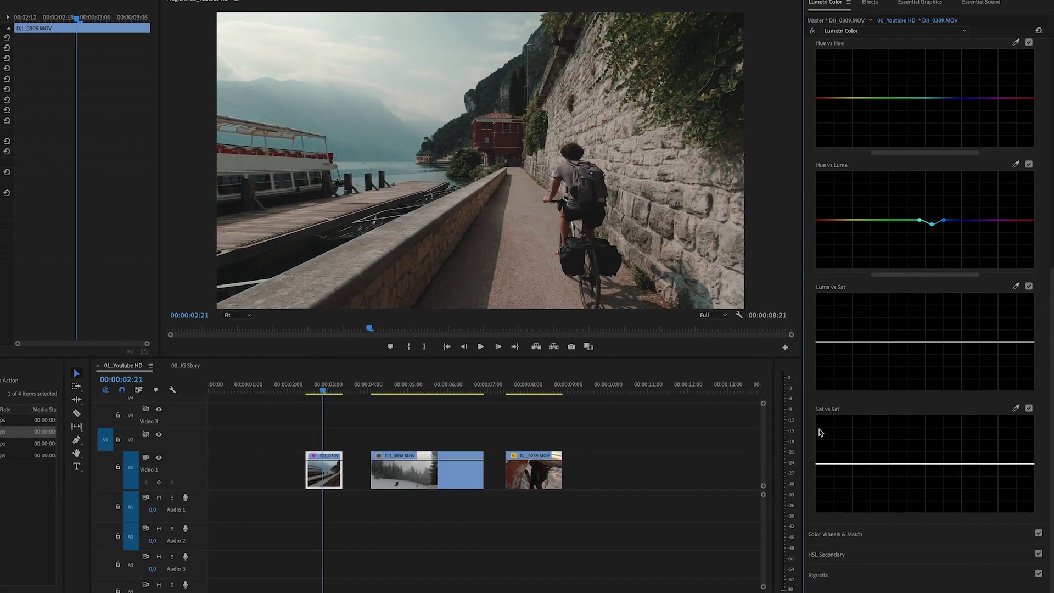
pyautogui.click(824, 563)
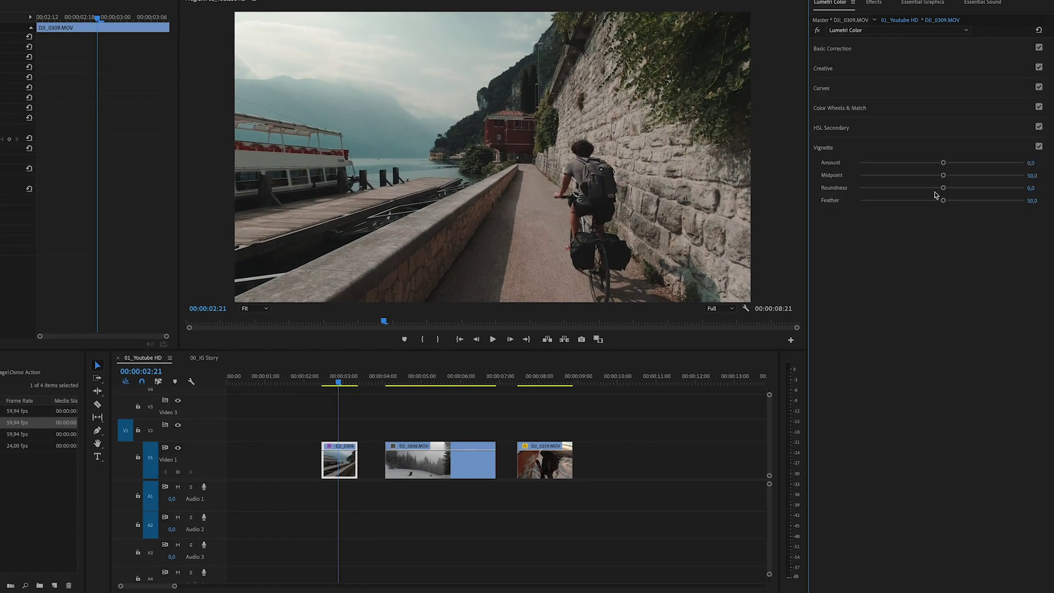
pyautogui.moveTo(942, 164); pyautogui.dragTo(941, 163)
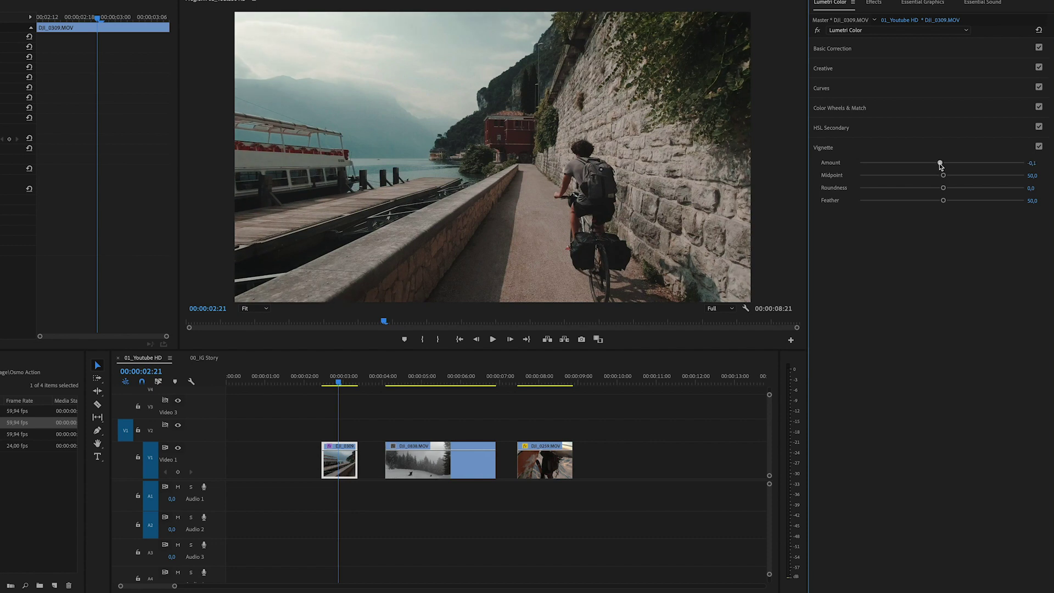
pyautogui.moveTo(943, 175); pyautogui.dragTo(900, 175)
pyautogui.click(818, 30)
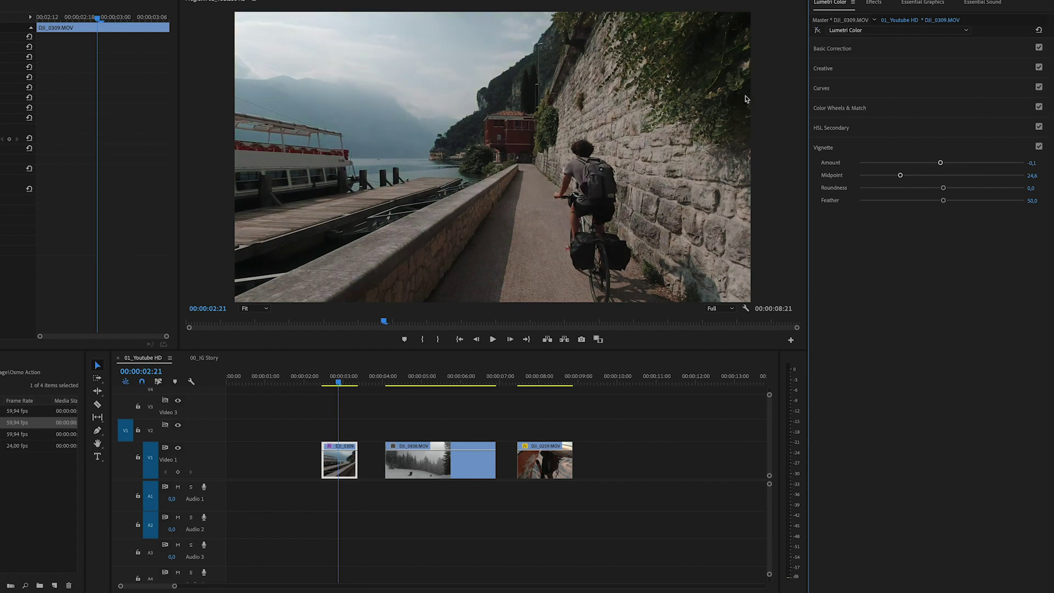
pyautogui.click(818, 30)
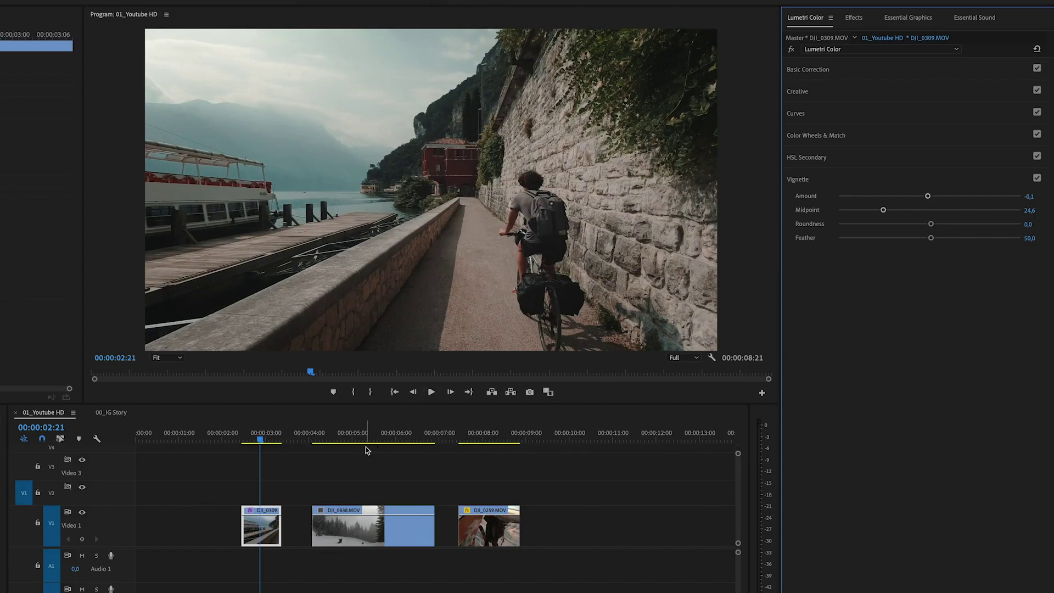
# - Load HE - Dolomite.cube as the creative look on the skiing clip DJI_0838.MOV and reduce its intensity to about 50
pyautogui.moveTo(321, 439); pyautogui.dragTo(389, 438)
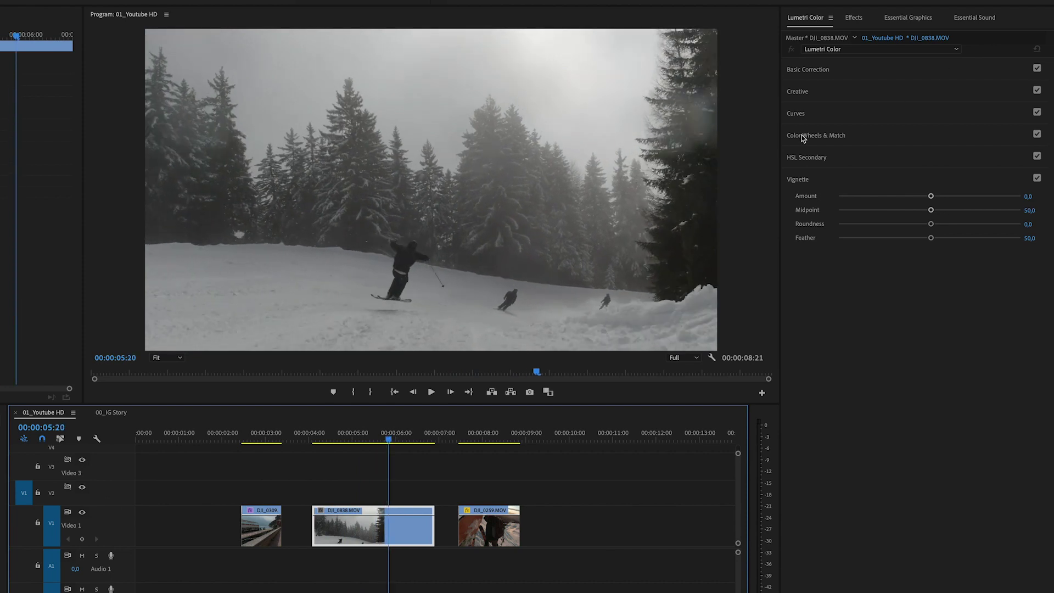
pyautogui.click(821, 92)
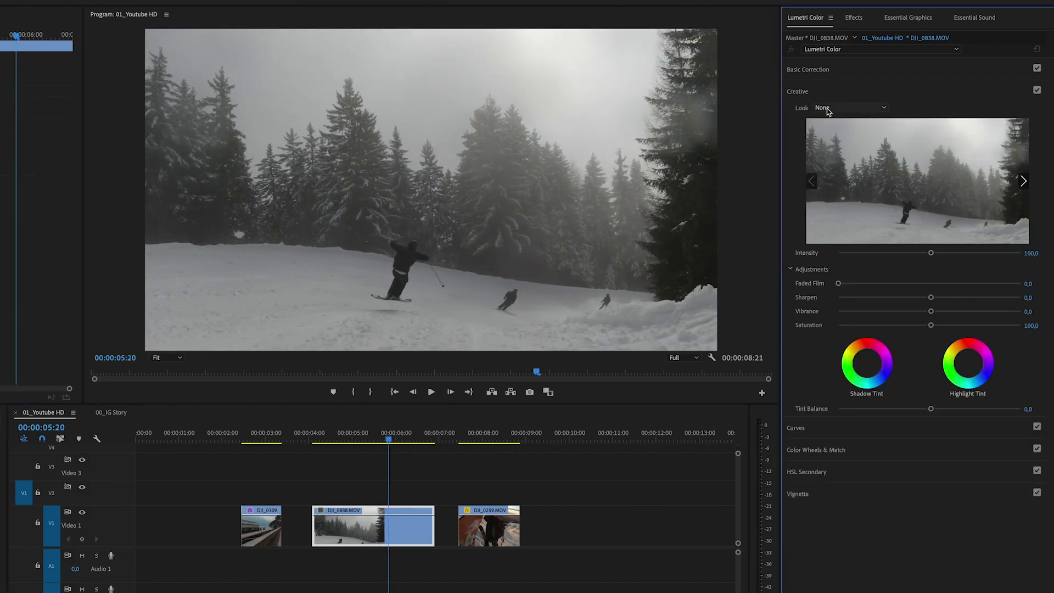
pyautogui.click(832, 107)
pyautogui.click(838, 141)
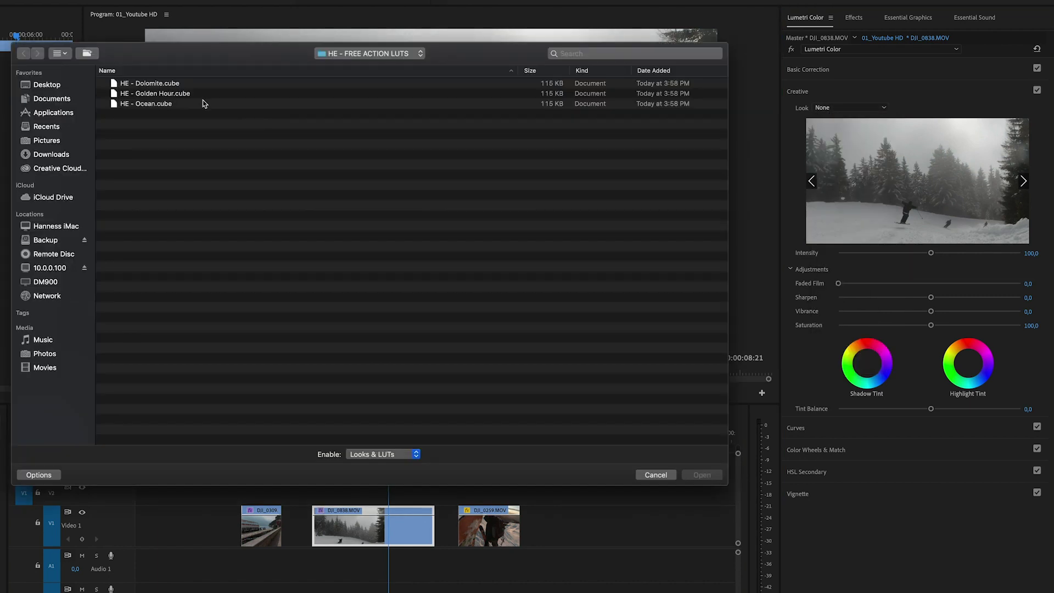
pyautogui.doubleClick(156, 84)
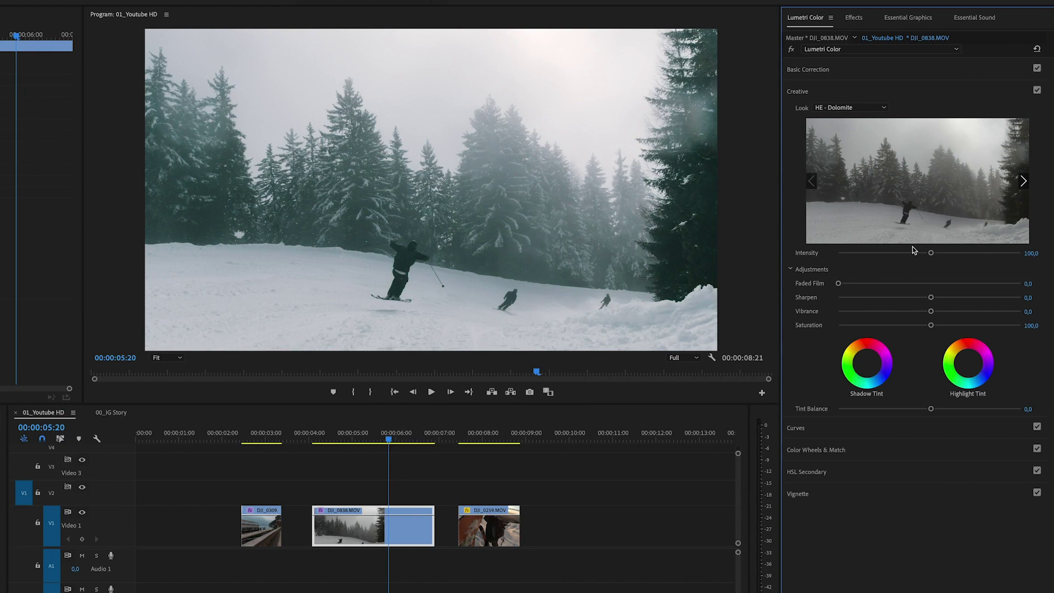
pyautogui.moveTo(932, 254); pyautogui.dragTo(884, 255)
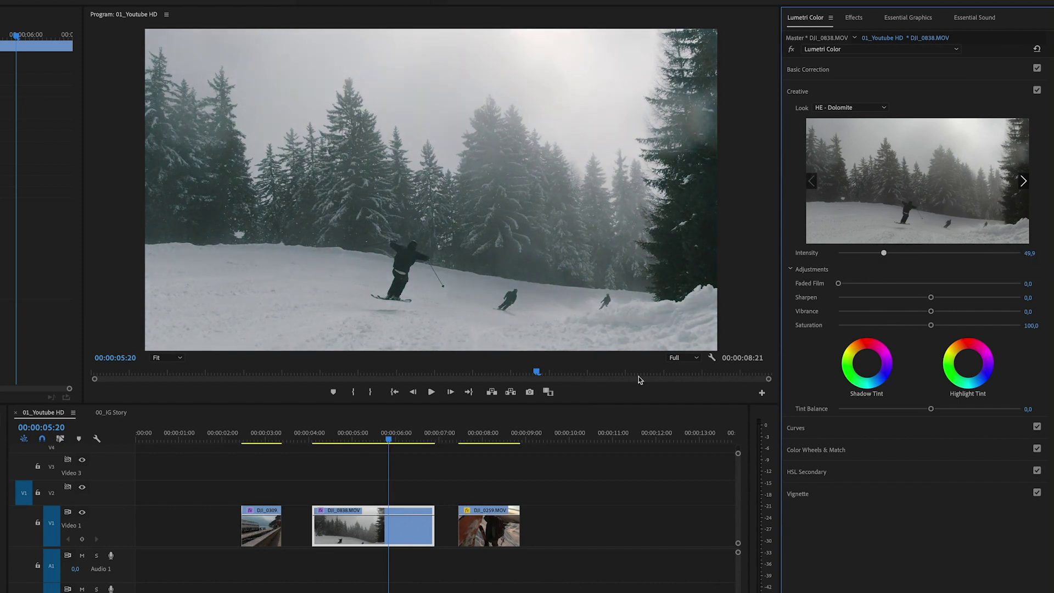
pyautogui.moveTo(388, 441)
pyautogui.mouseDown()
pyautogui.moveTo(371, 442)
pyautogui.moveTo(385, 443)
pyautogui.mouseUp()
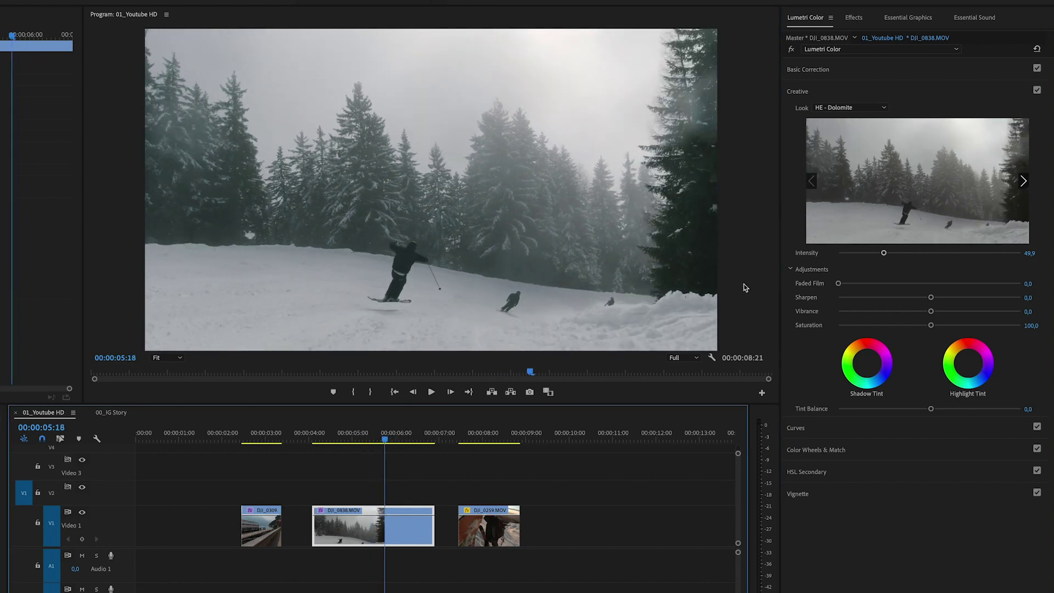
# - Set the skiing clip's Temperature to 2.6, Tint to 3.2, Highlights to -10.9, Shadows to -19.1, Whites to 8.5 and Blacks to -18.5
pyautogui.click(877, 69)
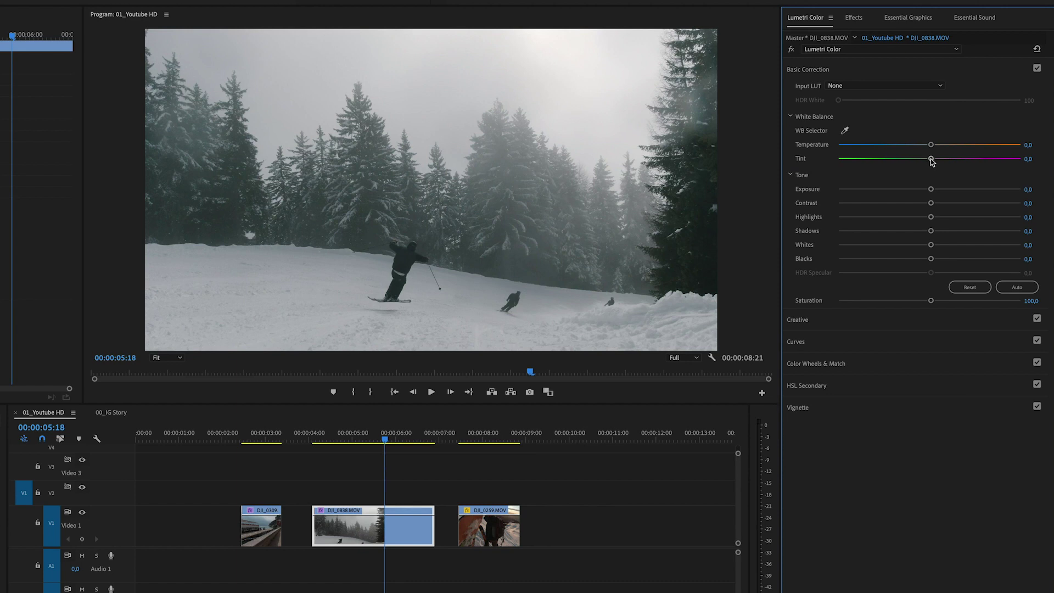
pyautogui.moveTo(931, 161); pyautogui.dragTo(933, 161)
pyautogui.moveTo(931, 145); pyautogui.dragTo(934, 147)
pyautogui.moveTo(932, 217); pyautogui.dragTo(938, 248)
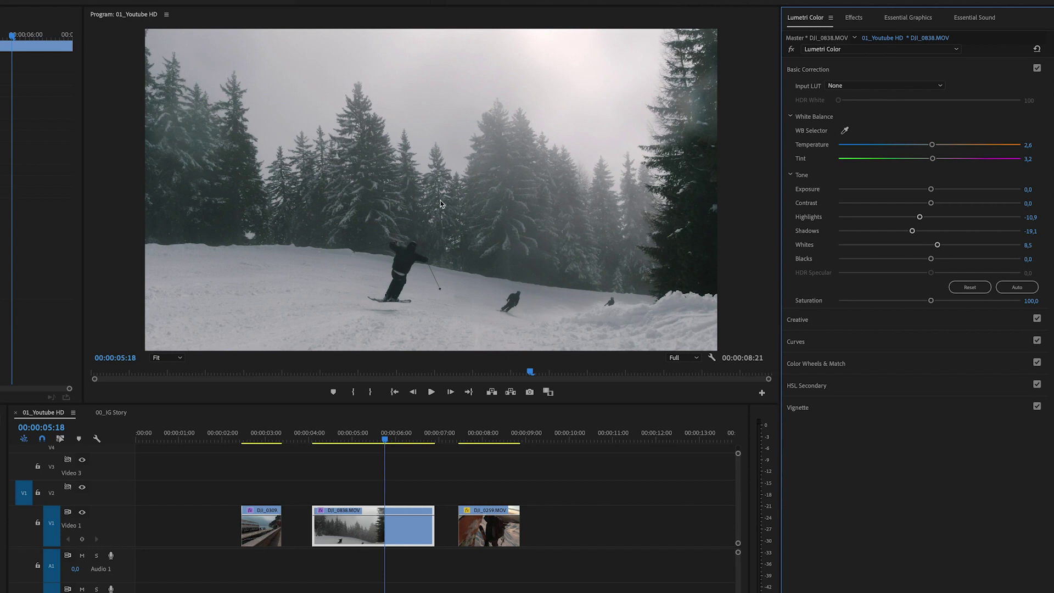
pyautogui.moveTo(933, 262); pyautogui.dragTo(913, 267)
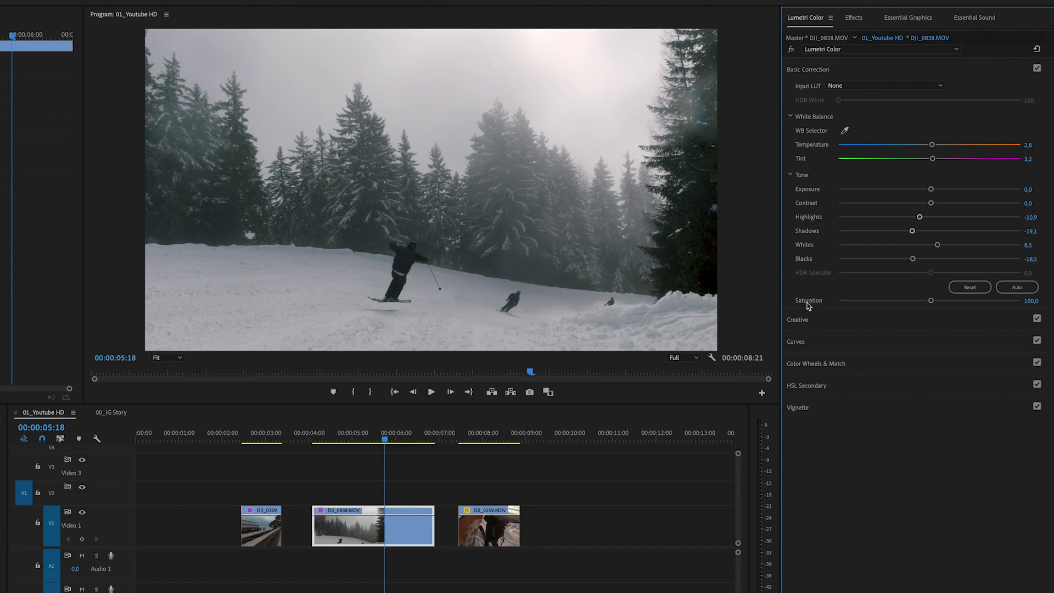
# - Slightly adjust the skiing clip's creative Shadow Tint and Highlight Tint, and compare the clip with the grade bypassed
pyautogui.click(834, 325)
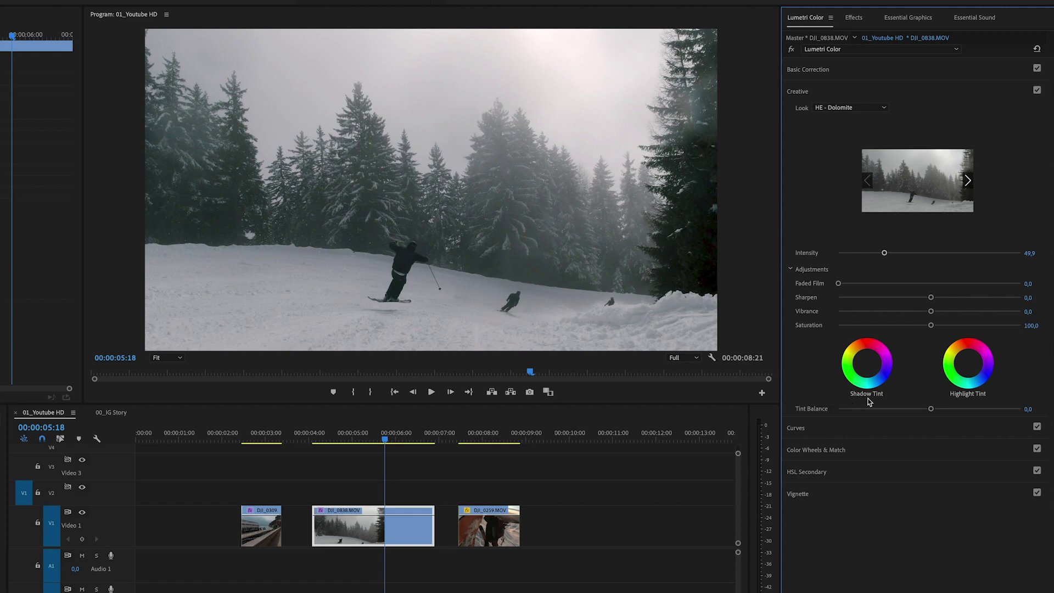
pyautogui.click(868, 367)
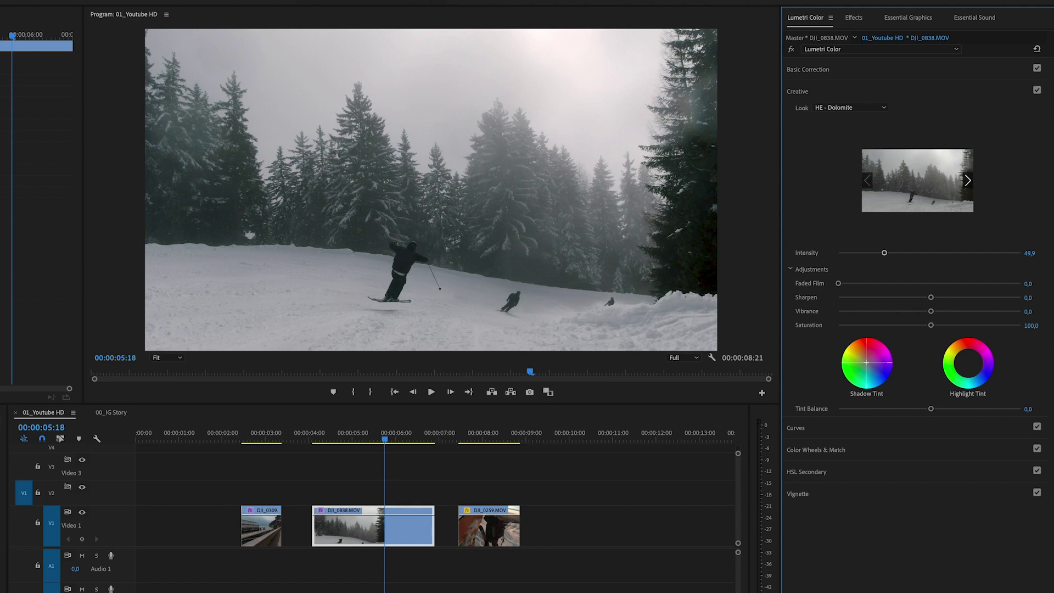
pyautogui.moveTo(866, 363); pyautogui.dragTo(867, 361)
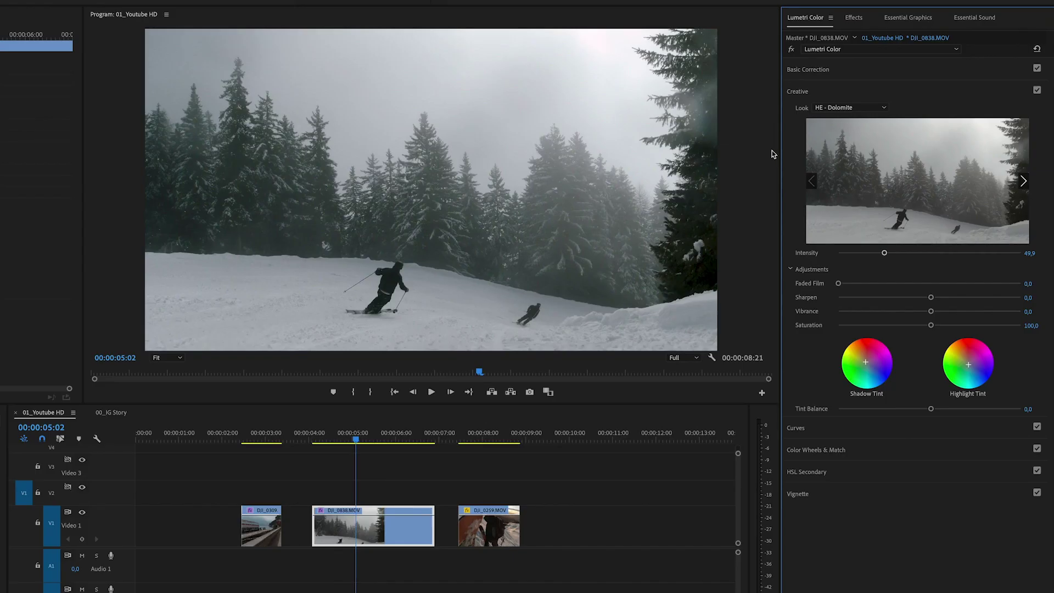
pyautogui.click(791, 49)
# - Add three points to the skiing clip's white RGB curve, slightly lowering the highlight and shadow points while holding the midtones
pyautogui.click(851, 431)
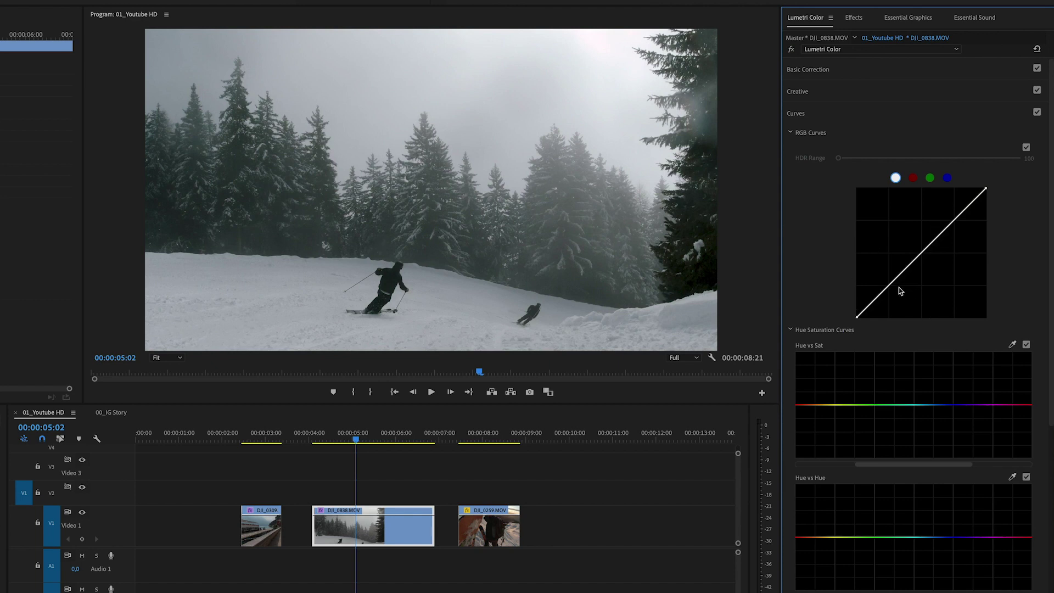
pyautogui.click(953, 220)
pyautogui.click(921, 253)
pyautogui.click(888, 286)
pyautogui.moveTo(954, 220); pyautogui.dragTo(956, 222)
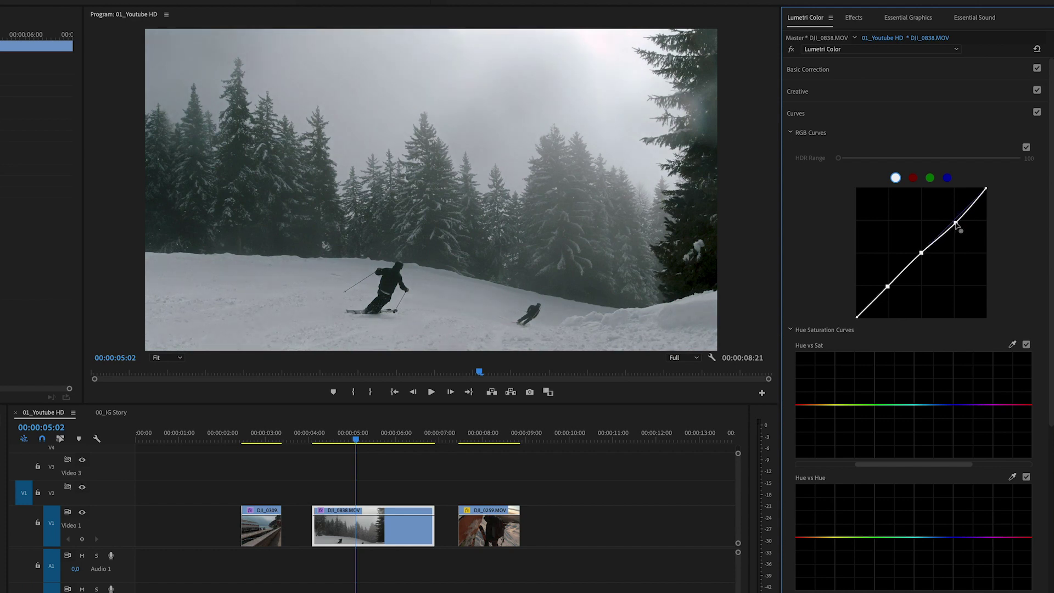
pyautogui.moveTo(922, 253); pyautogui.dragTo(920, 253)
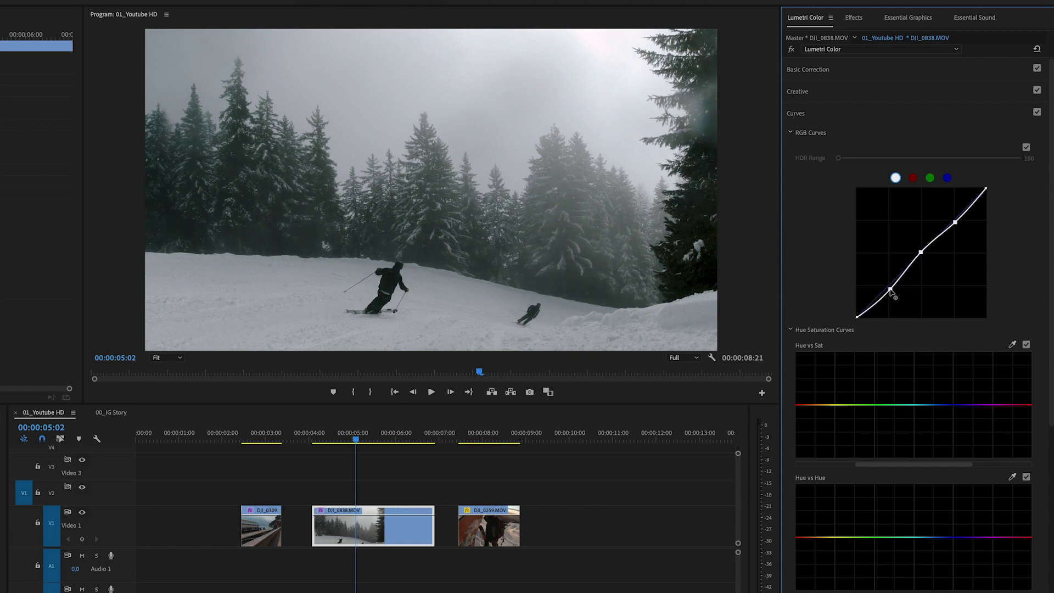
pyautogui.moveTo(891, 288)
pyautogui.mouseDown()
pyautogui.moveTo(905, 305)
pyautogui.moveTo(888, 283)
pyautogui.moveTo(892, 292)
pyautogui.mouseUp()
pyautogui.press('space')
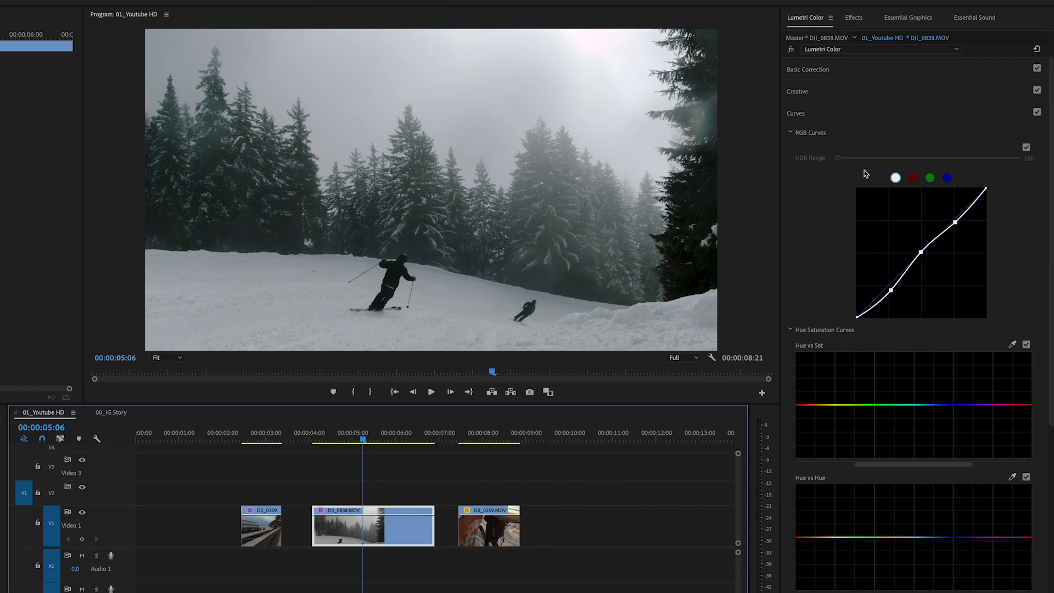
# - Slightly lower the shadow point of the skiing clip's green curve, set Exposure to -0.1, and compare with the grade bypassed
pyautogui.click(930, 178)
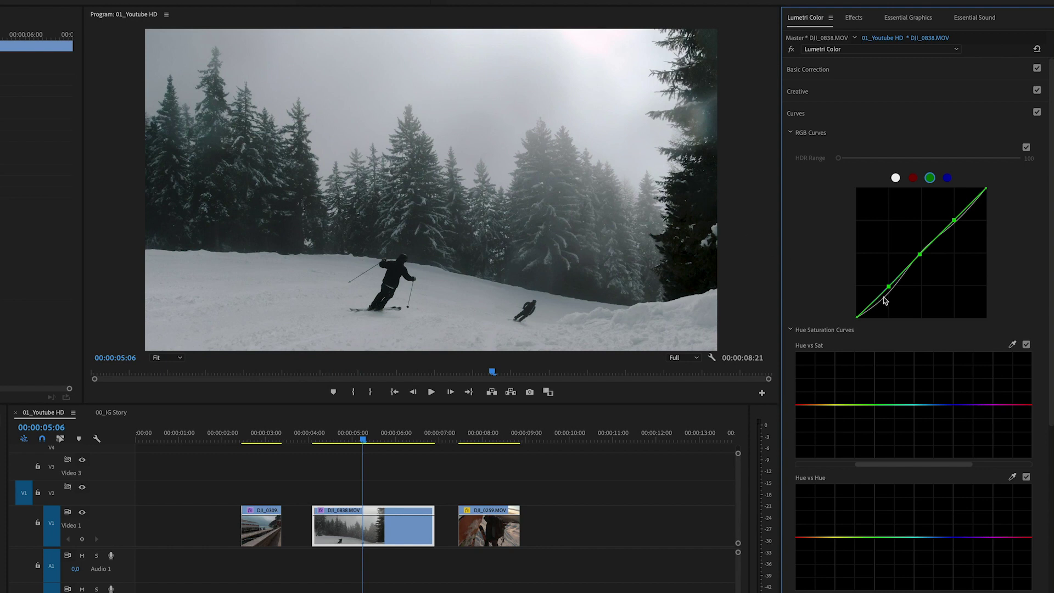
pyautogui.moveTo(890, 287); pyautogui.dragTo(890, 289)
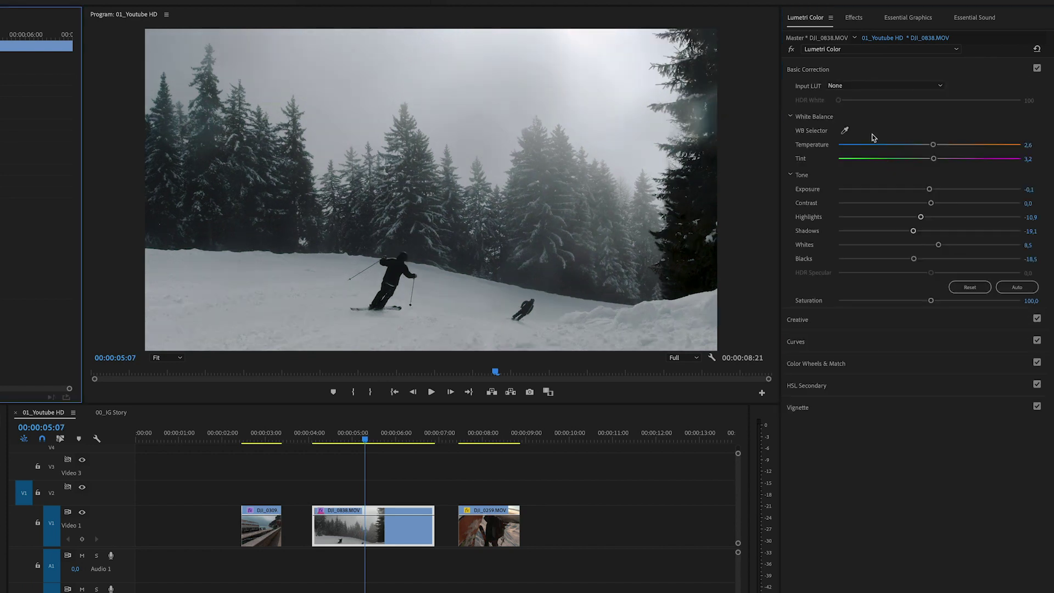
pyautogui.click(792, 50)
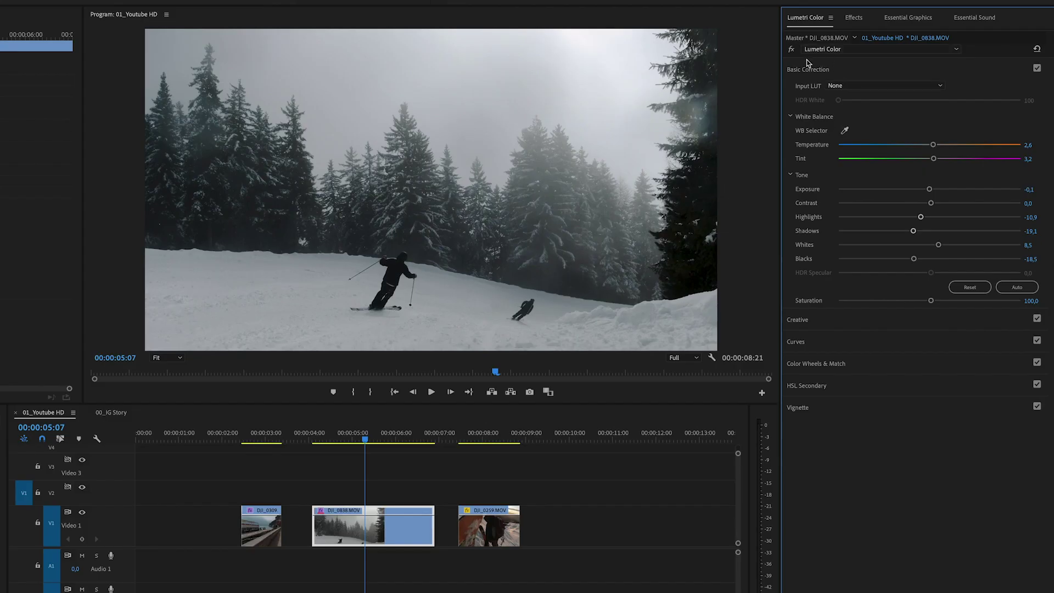
# - Add a second Lumetri Color effect to the skiing clip and give it a rectangular mask
pyautogui.click(857, 51)
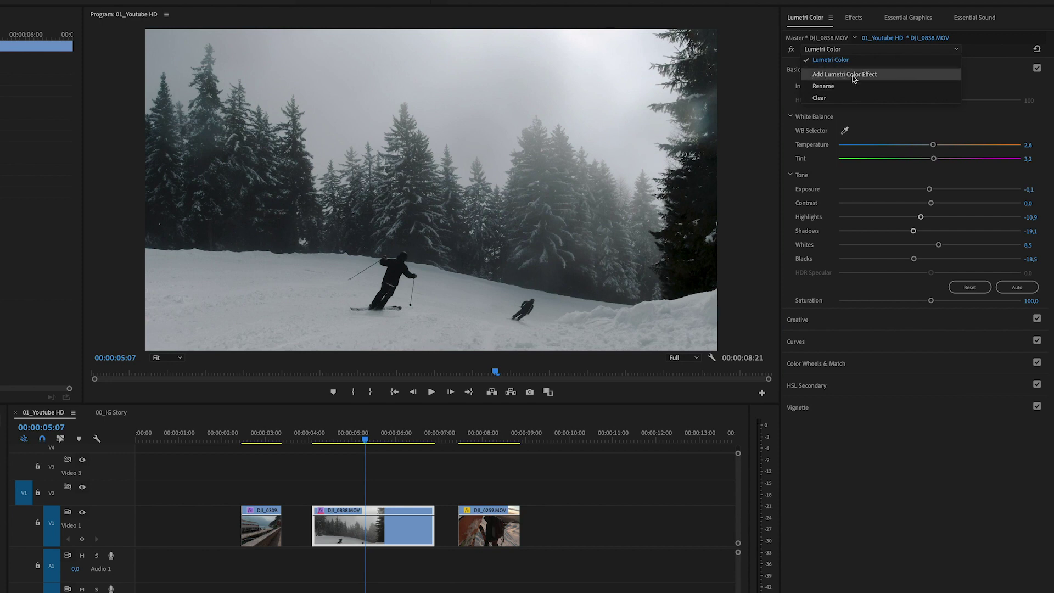
pyautogui.click(850, 76)
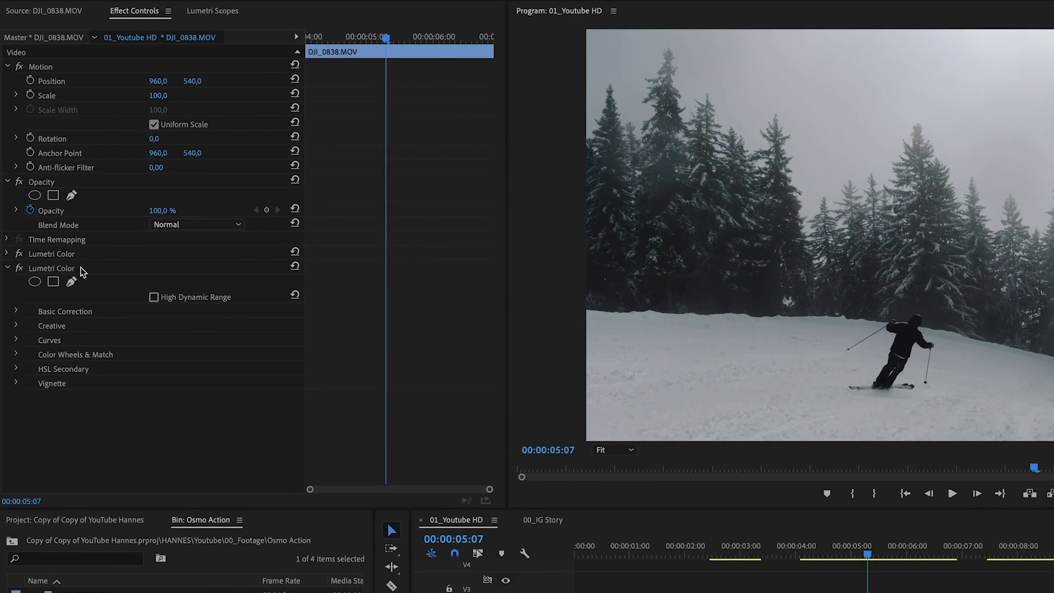
pyautogui.click(82, 269)
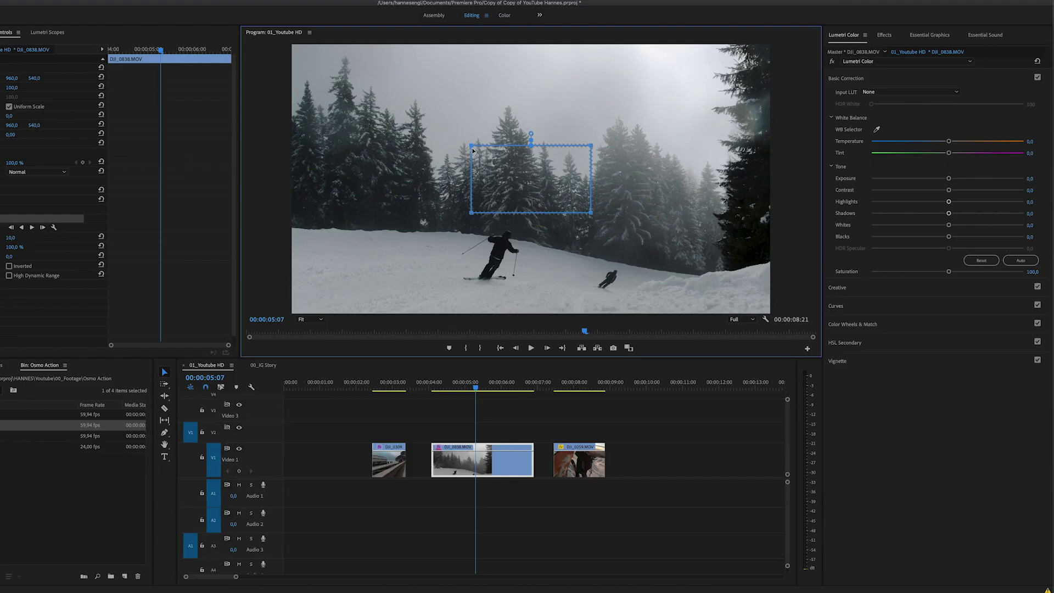
# - Reshape the second effect's mask to cover the sky across the full frame width, and increase its feather
pyautogui.press('Right')
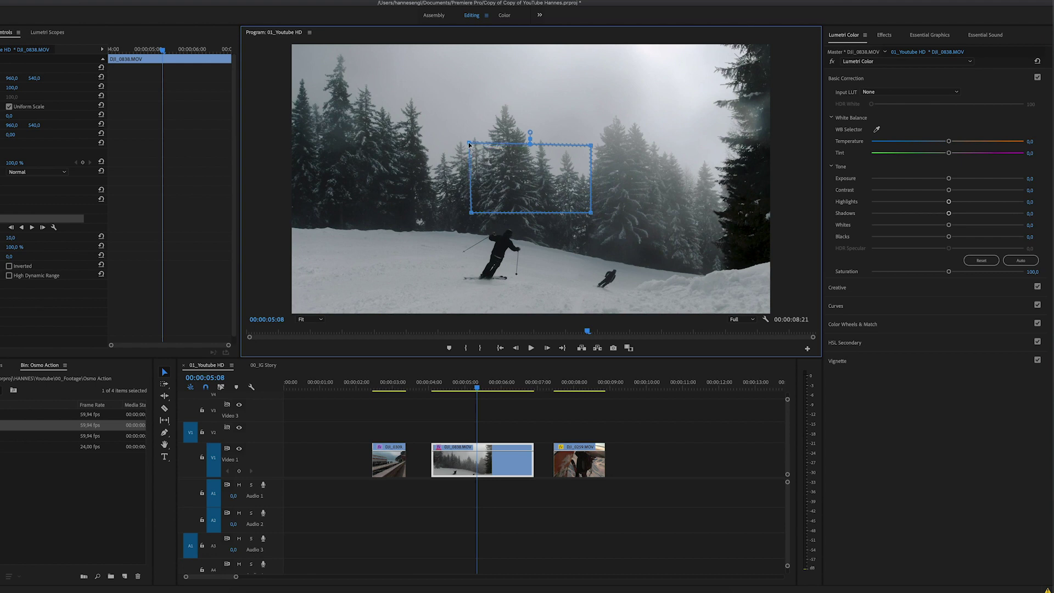
pyautogui.moveTo(470, 145); pyautogui.dragTo(462, 139)
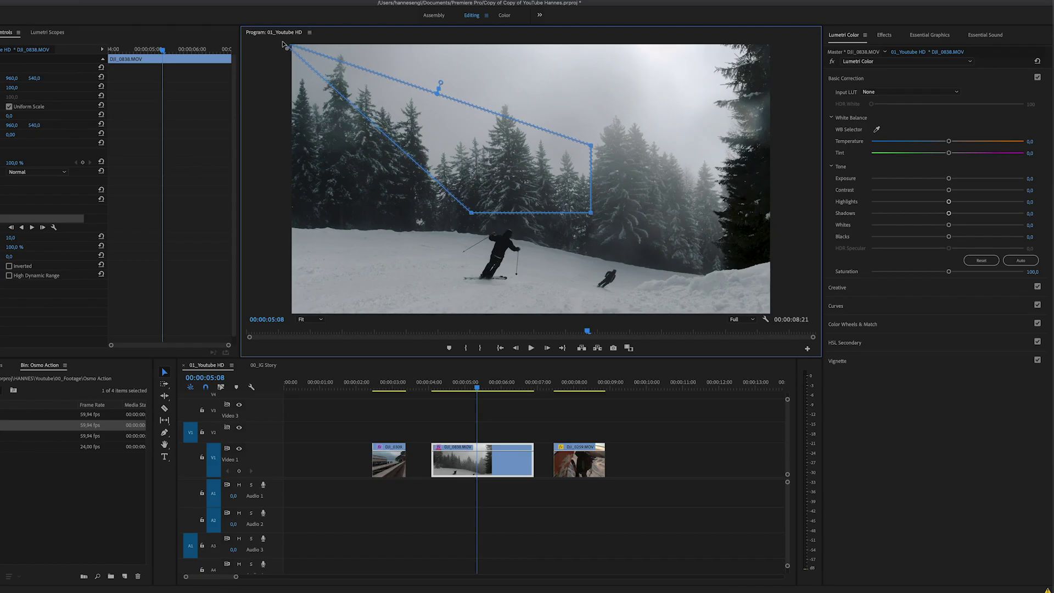
pyautogui.moveTo(431, 66); pyautogui.dragTo(289, 45)
pyautogui.moveTo(592, 147); pyautogui.dragTo(797, 39)
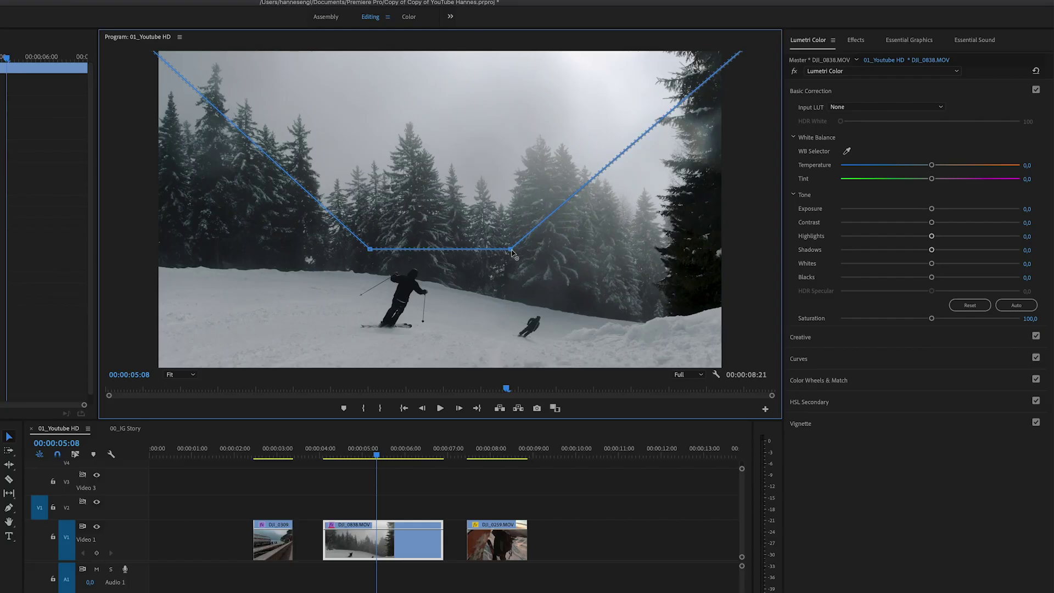
pyautogui.moveTo(512, 250); pyautogui.dragTo(739, 163)
pyautogui.moveTo(371, 250); pyautogui.dragTo(129, 126)
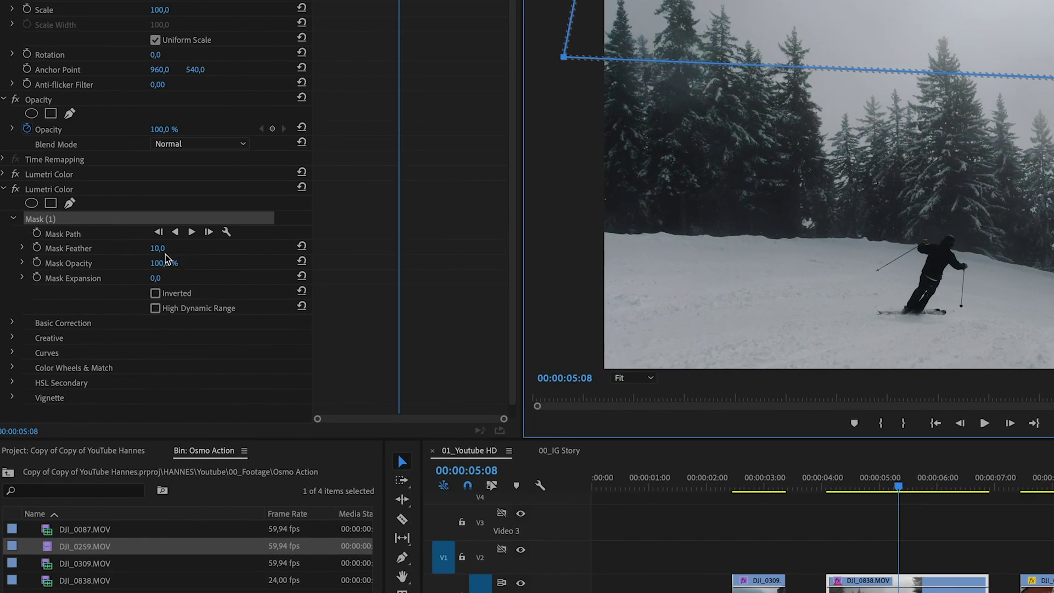
pyautogui.moveTo(158, 250); pyautogui.dragTo(159, 250)
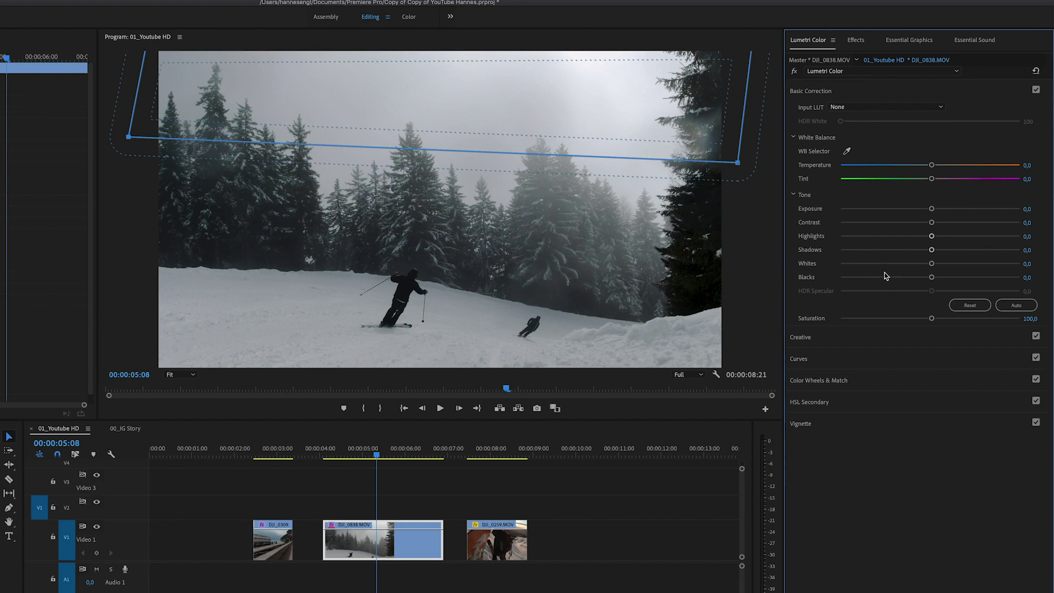
# - Set the masked sky's Highlights to -30.8, Temperature to 5.6 and Exposure to -0.1
pyautogui.moveTo(932, 237); pyautogui.dragTo(925, 211)
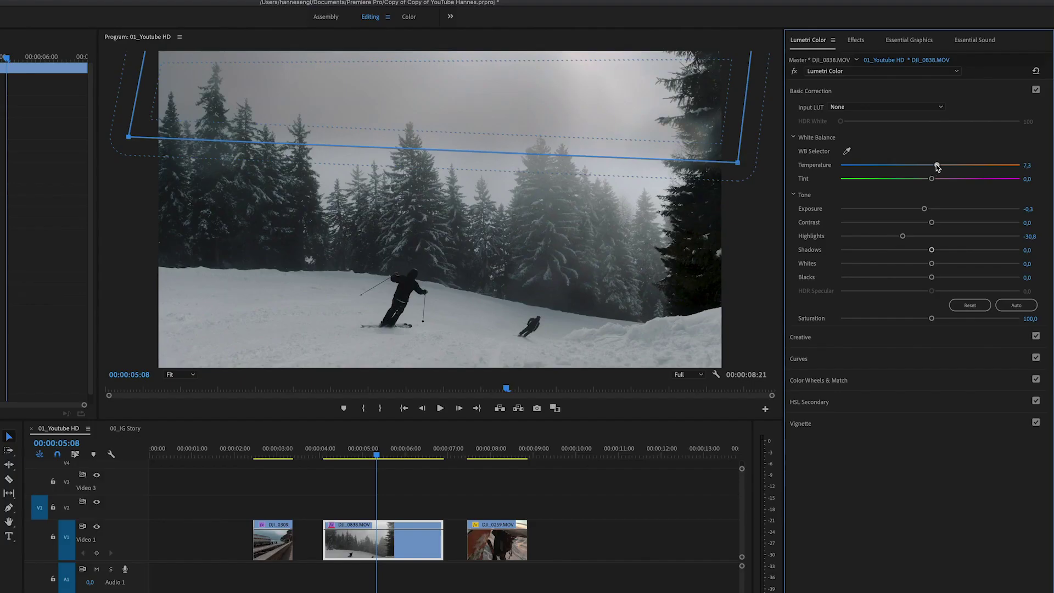
pyautogui.moveTo(938, 168); pyautogui.dragTo(937, 168)
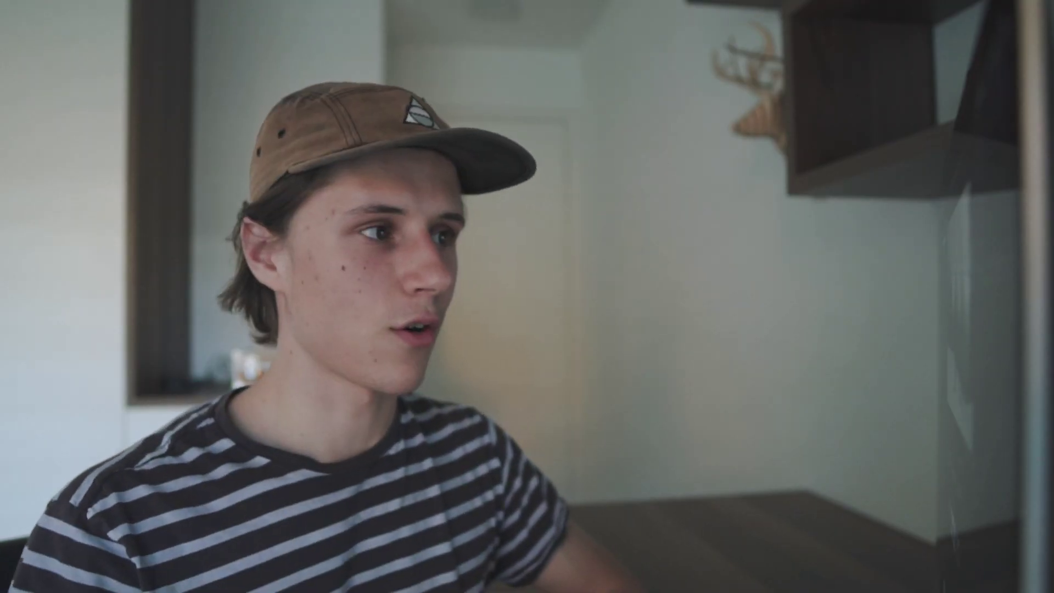
pyautogui.moveTo(938, 168); pyautogui.dragTo(937, 168)
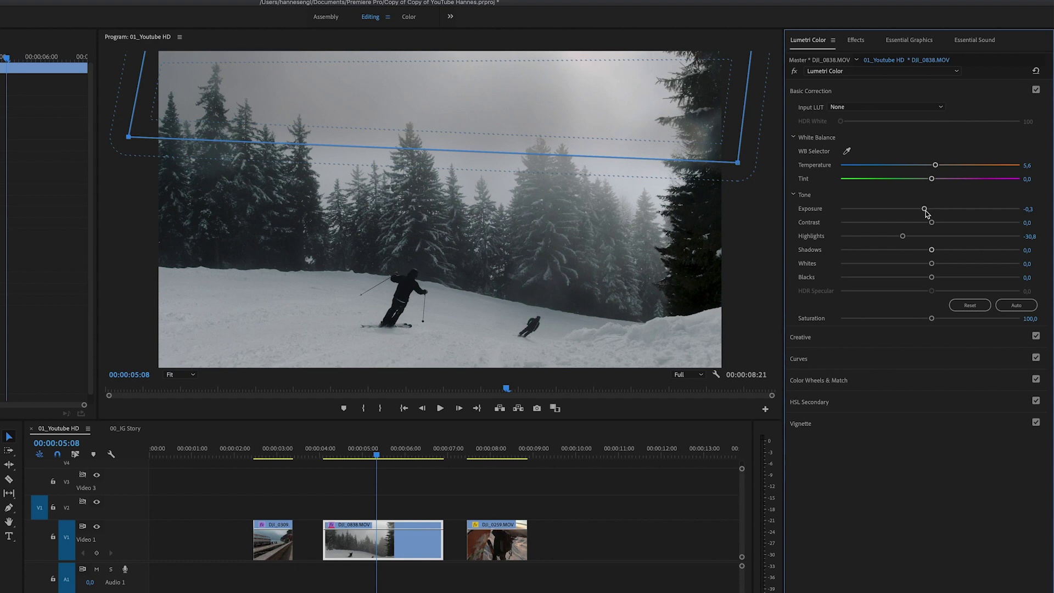
pyautogui.moveTo(925, 210); pyautogui.dragTo(929, 210)
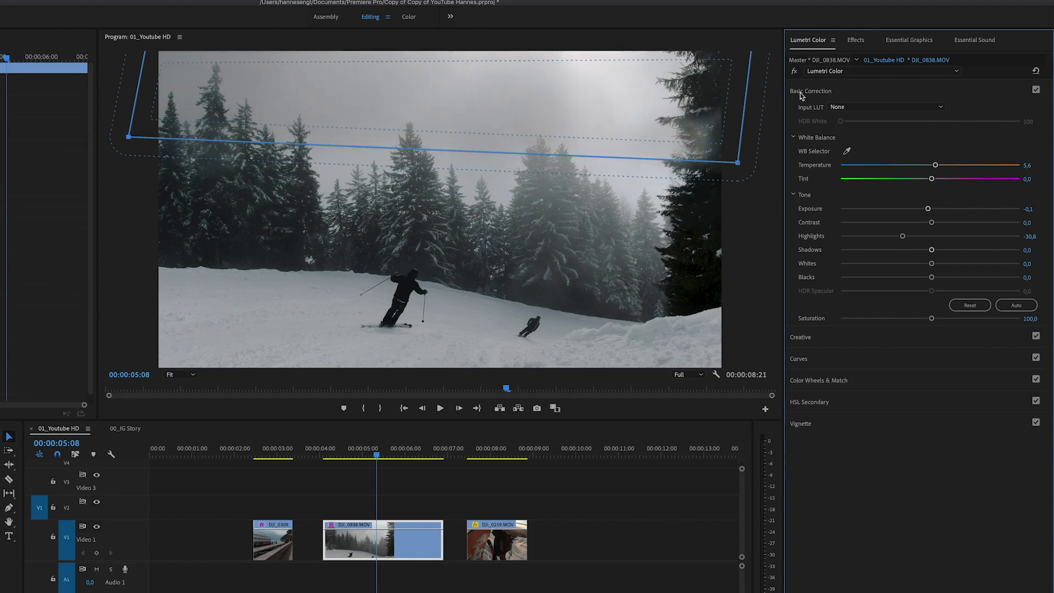
# - Compare the skiing clip with the masked sky correction bypassed, and check the result on the following frames
pyautogui.click(796, 71)
pyautogui.click(796, 71)
pyautogui.click(796, 72)
pyautogui.click(796, 71)
pyautogui.moveTo(377, 460); pyautogui.dragTo(385, 460)
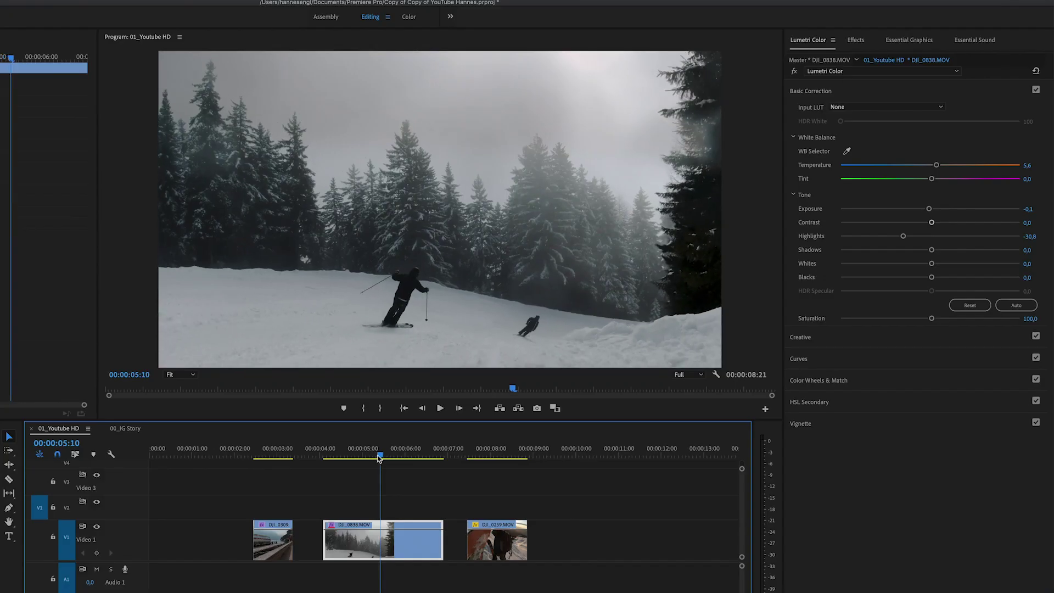
pyautogui.moveTo(380, 459); pyautogui.dragTo(384, 457)
pyautogui.hotkey('shift', '5')
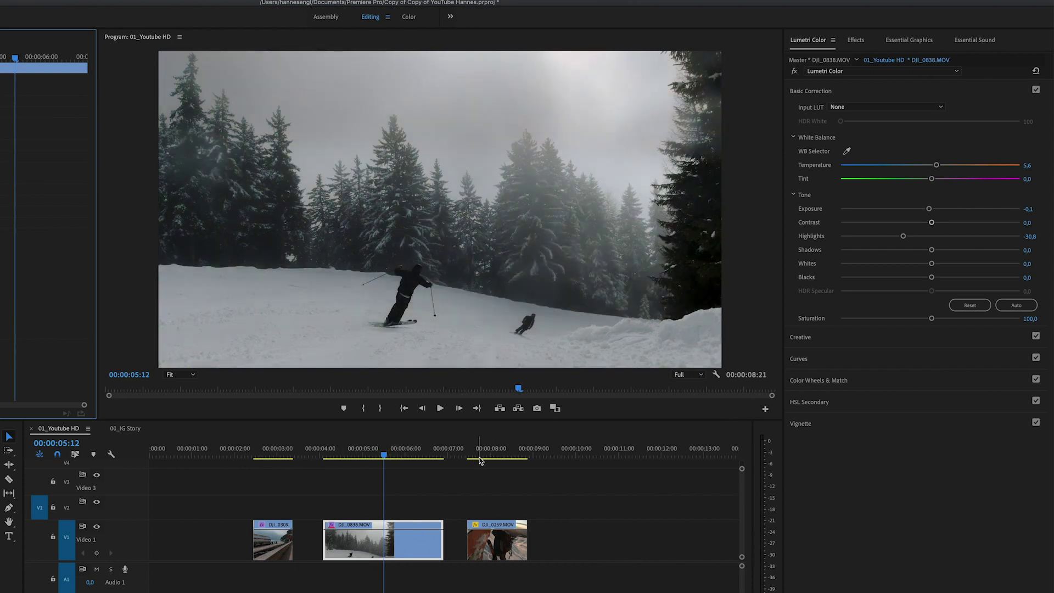
# - Load HE - Golden Hour.cube as the creative look on the sunset hiking clip DJI_0259.MOV and reduce its intensity to 60.4
pyautogui.moveTo(491, 456); pyautogui.dragTo(511, 493)
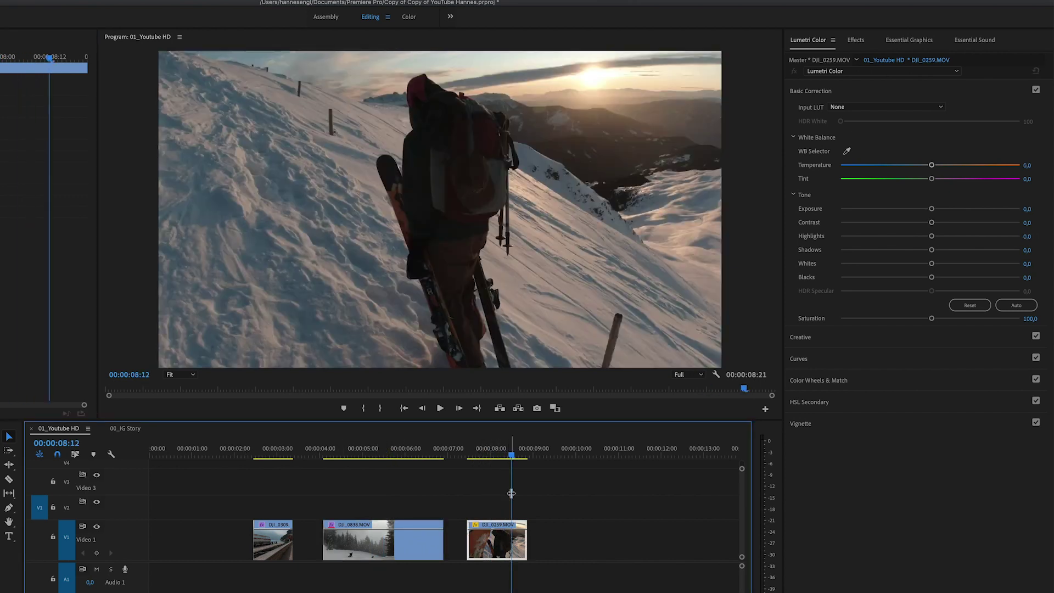
pyautogui.click(878, 336)
pyautogui.click(857, 131)
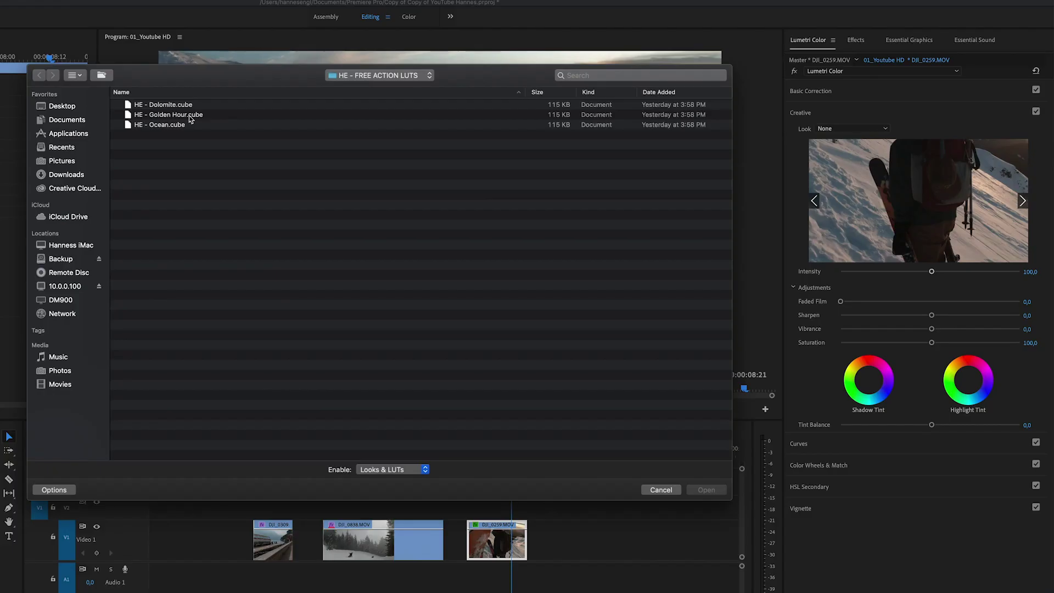
pyautogui.click(189, 116)
pyautogui.press('Return')
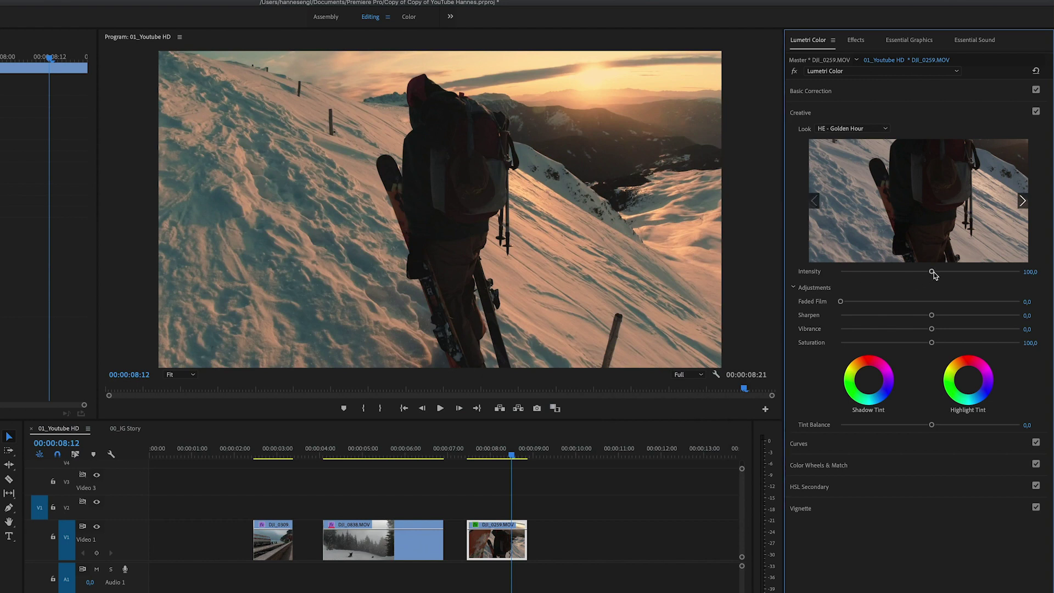
pyautogui.moveTo(932, 275); pyautogui.dragTo(894, 277)
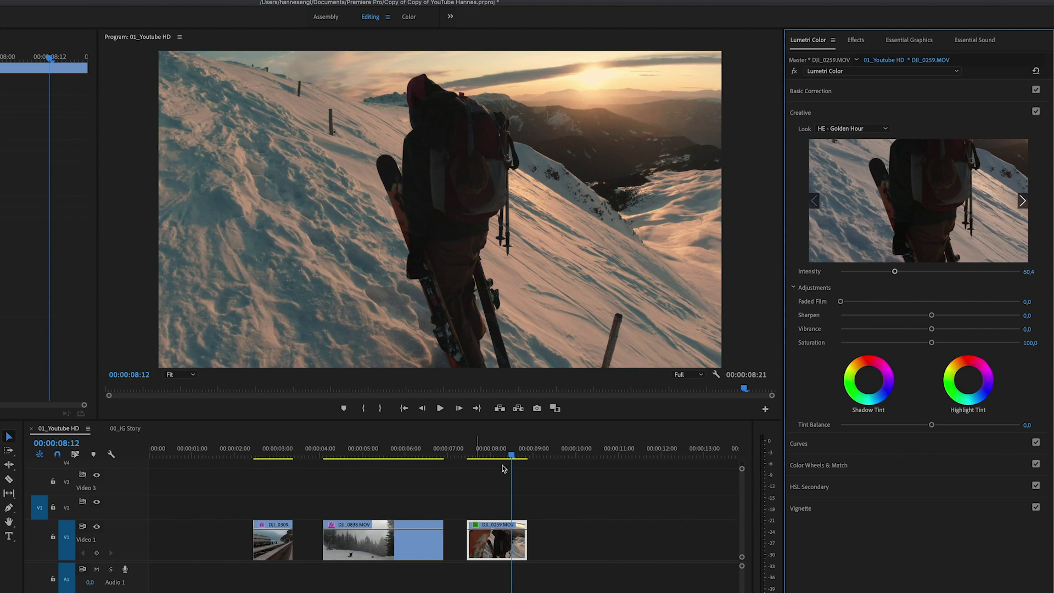
# - Set the hiking clip's Exposure to 0.3, Highlights to -19.1, Shadows to 6.2, Whites to 4.4 and Blacks to 3.8
pyautogui.click(892, 94)
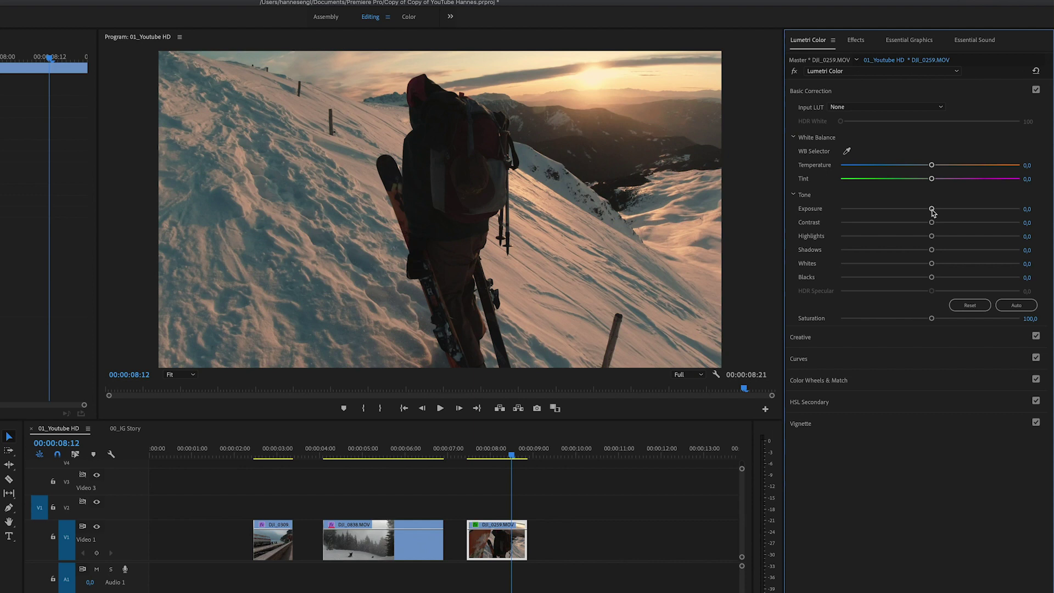
pyautogui.moveTo(932, 210); pyautogui.dragTo(935, 211)
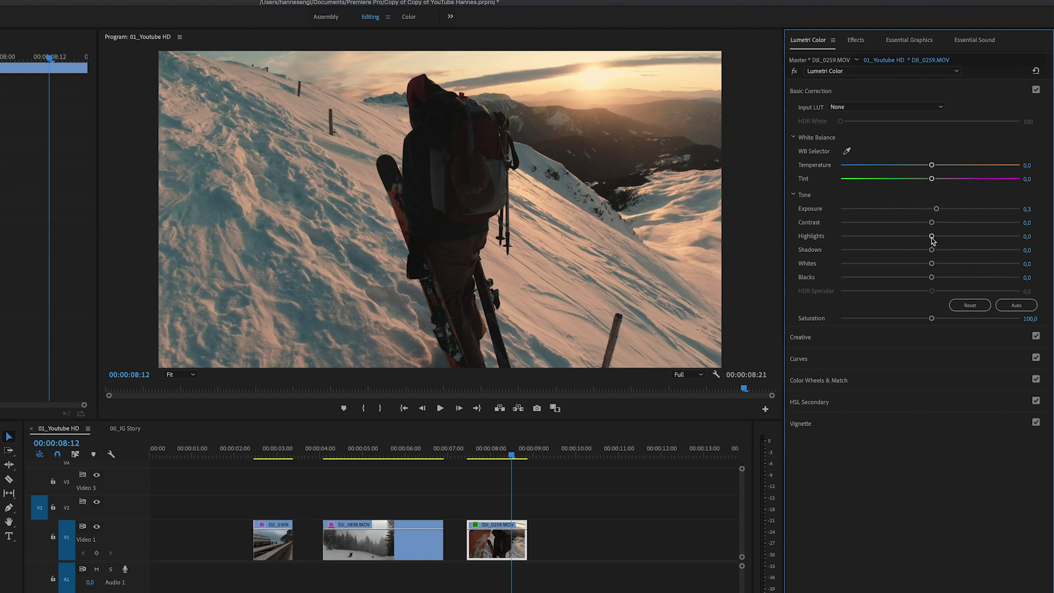
pyautogui.moveTo(932, 236); pyautogui.dragTo(914, 237)
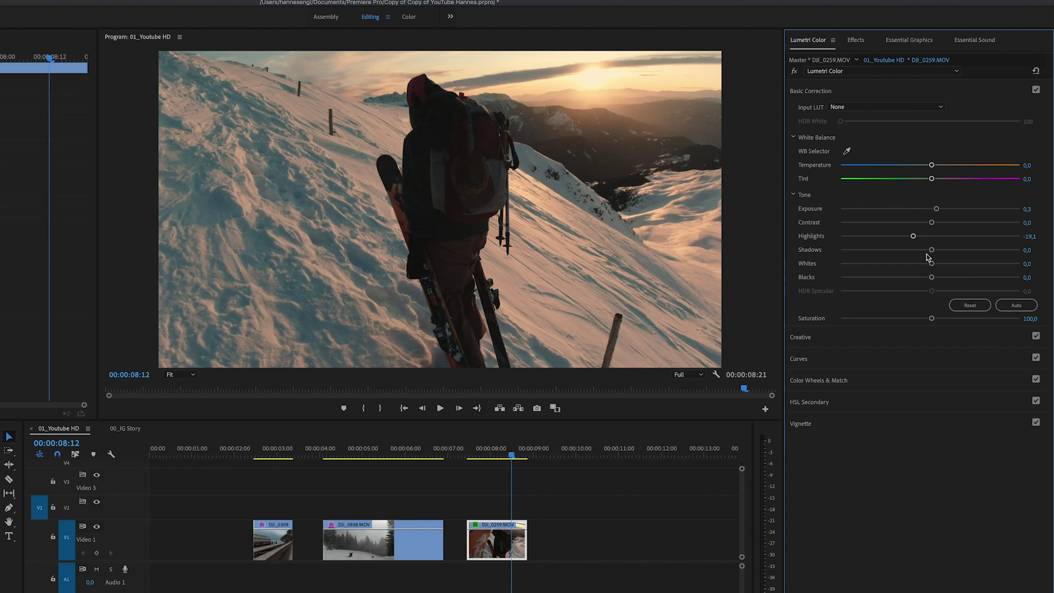
pyautogui.moveTo(932, 250); pyautogui.dragTo(937, 266)
pyautogui.moveTo(932, 281); pyautogui.dragTo(936, 281)
pyautogui.moveTo(934, 281); pyautogui.dragTo(936, 281)
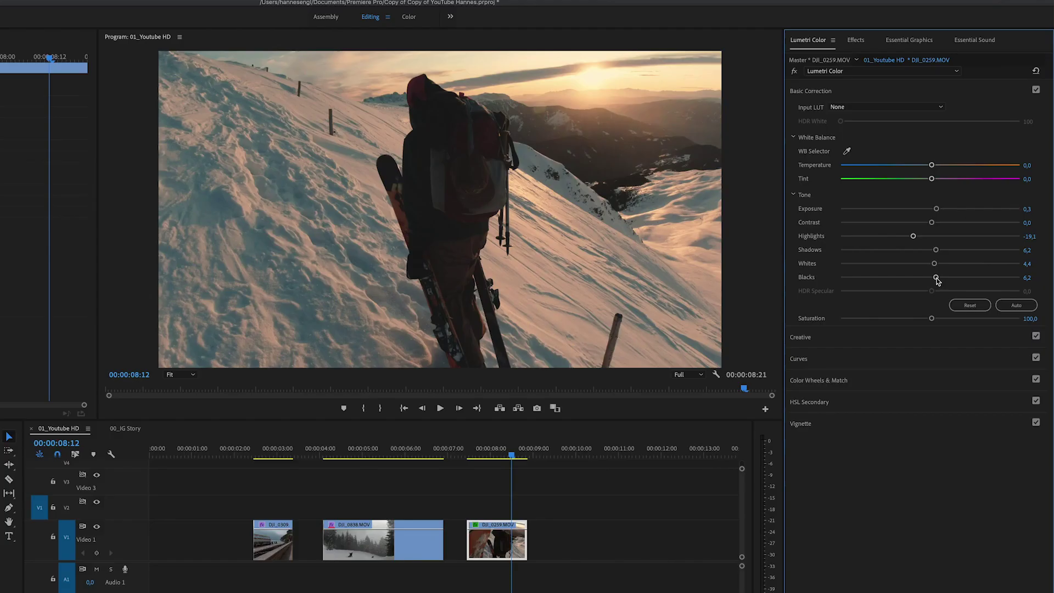
pyautogui.moveTo(936, 278); pyautogui.dragTo(927, 281)
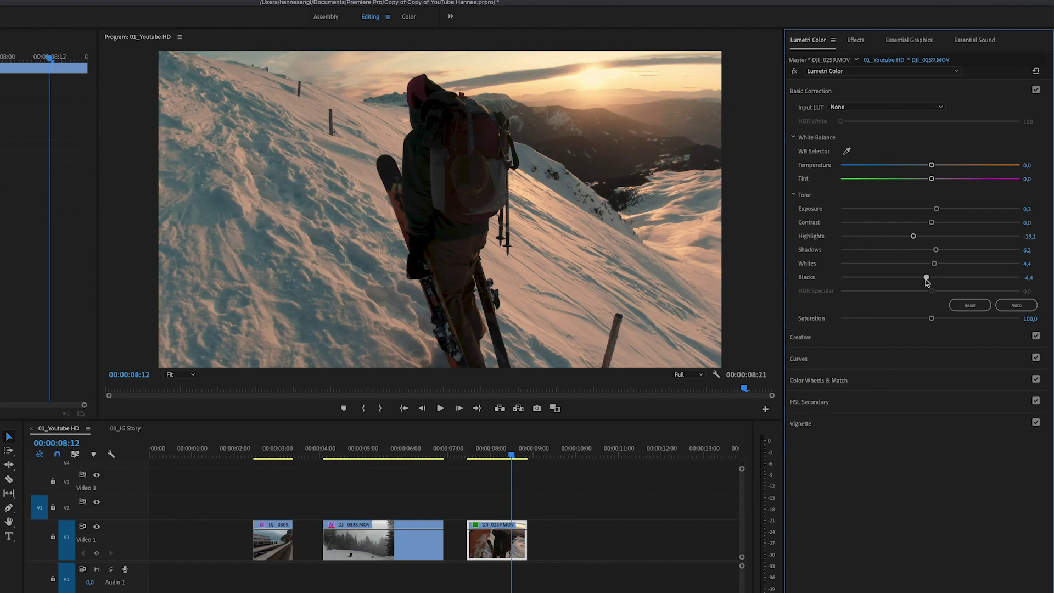
pyautogui.moveTo(927, 281); pyautogui.dragTo(933, 282)
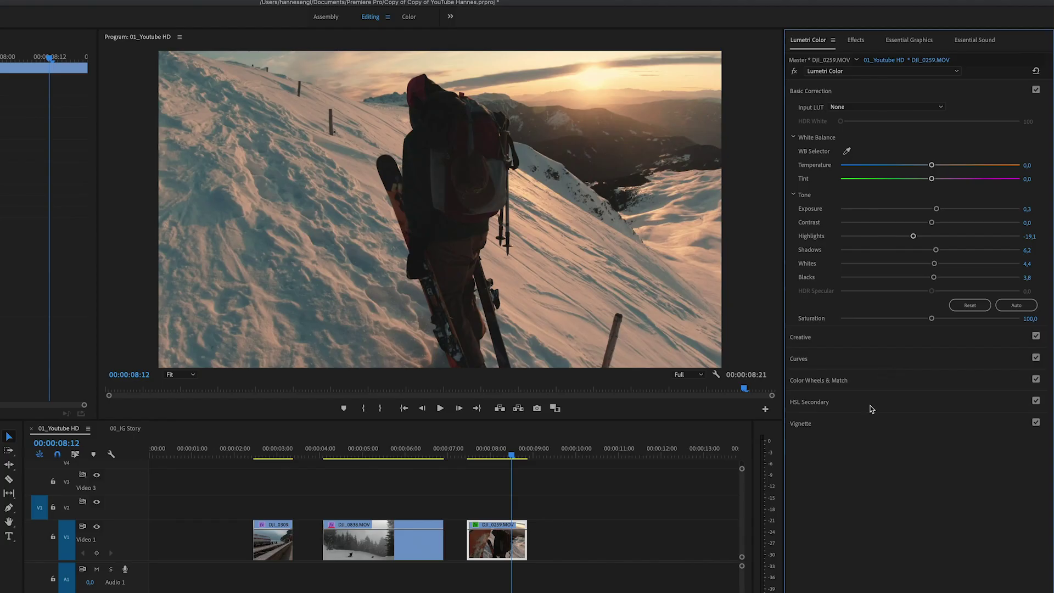
# - Fine-tune the intensity of the HE - Golden Hour look on the hiking clip, keeping Faded Film at 0
pyautogui.click(869, 336)
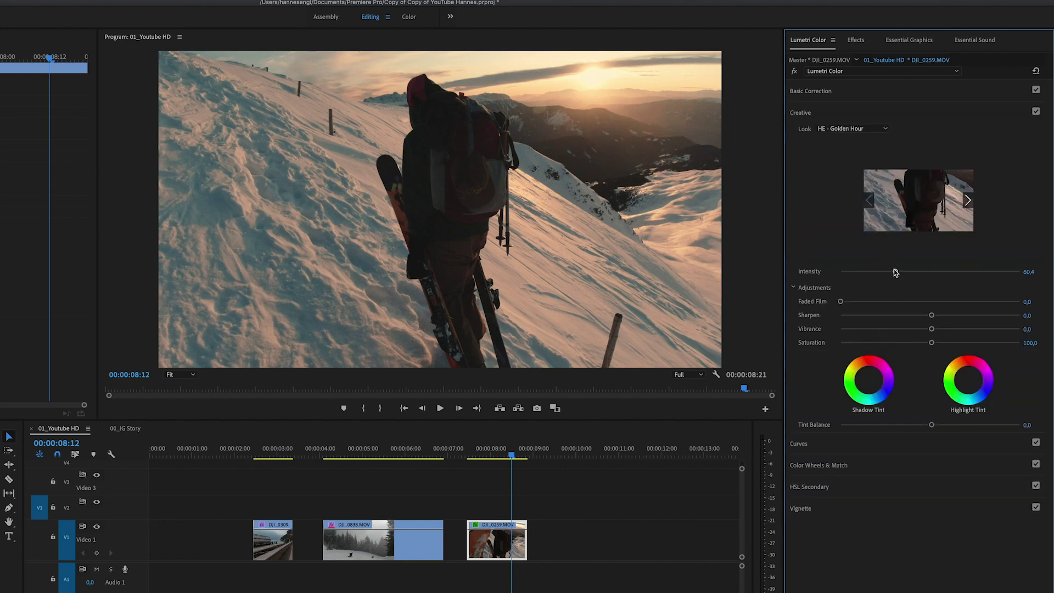
pyautogui.moveTo(892, 273); pyautogui.dragTo(897, 273)
pyautogui.moveTo(842, 302)
pyautogui.mouseDown()
pyautogui.moveTo(884, 302)
pyautogui.moveTo(830, 306)
pyautogui.mouseUp()
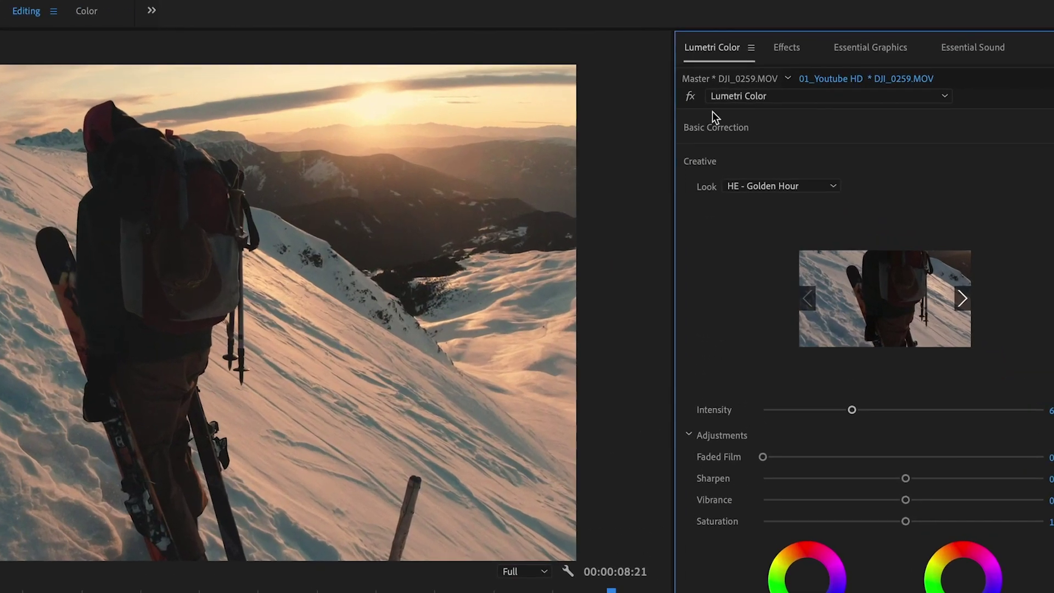
# - Add a second Lumetri Color effect to the hiking clip and give it an elliptical mask
pyautogui.click(746, 97)
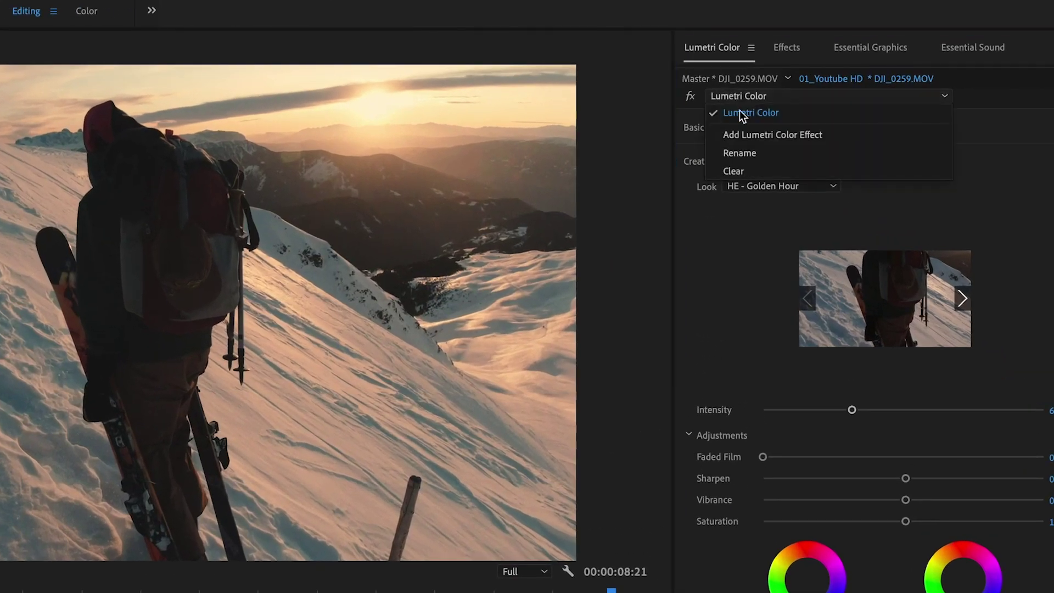
pyautogui.click(755, 134)
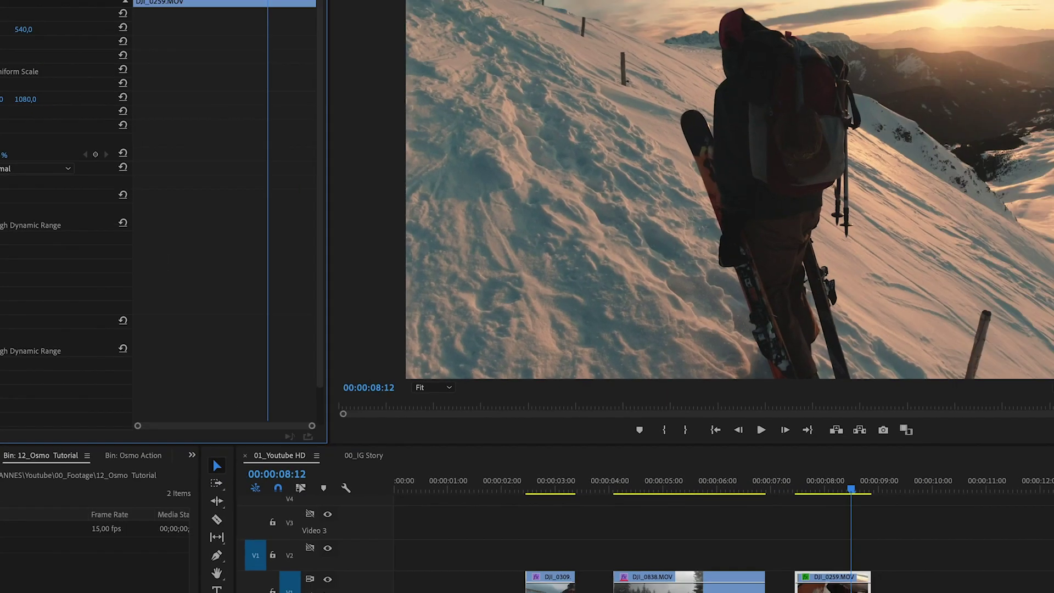
pyautogui.click(17, 334)
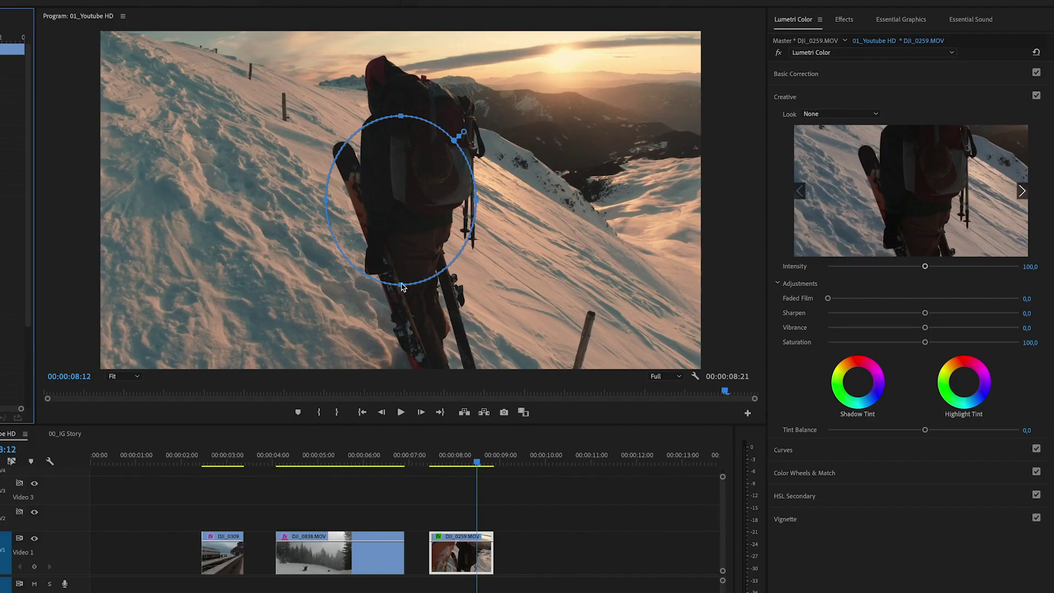
# - Stretch the elliptical mask vertically to enclose the whole hiker and set its feather to 123
pyautogui.moveTo(401, 290); pyautogui.dragTo(403, 380)
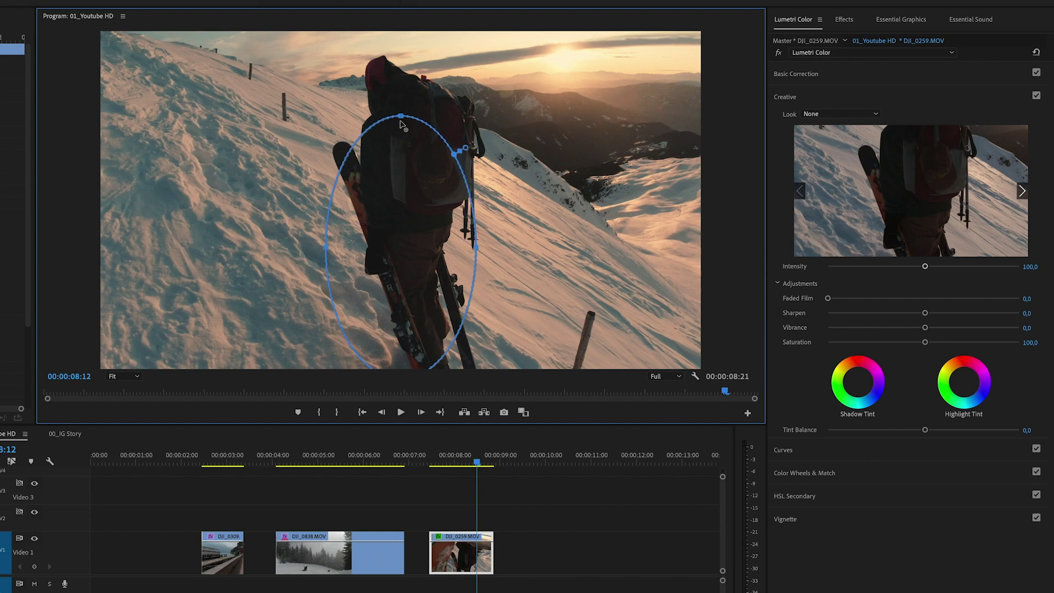
pyautogui.moveTo(401, 114); pyautogui.dragTo(409, 41)
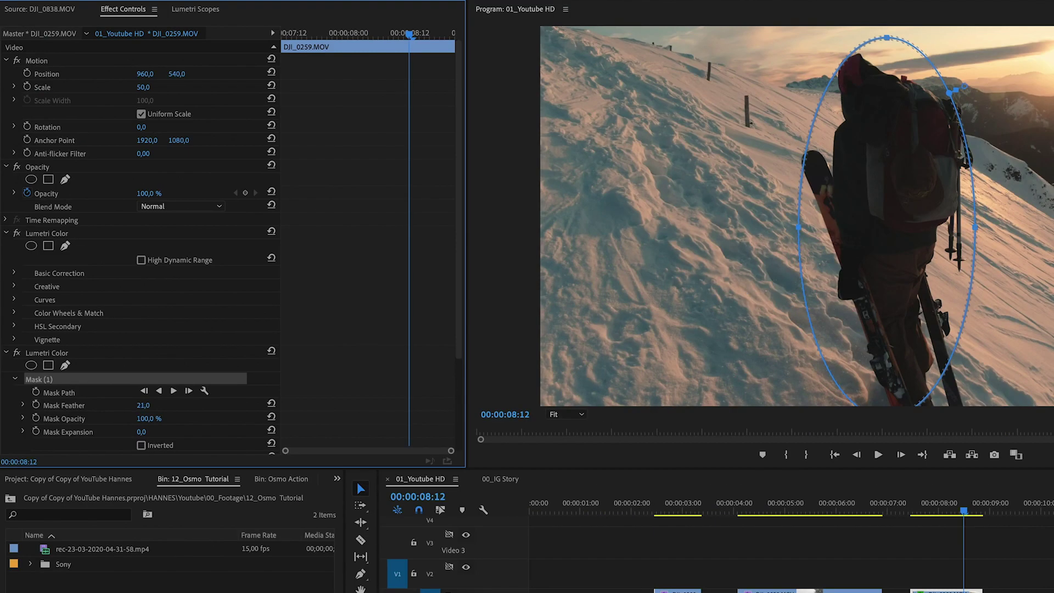
pyautogui.moveTo(964, 86); pyautogui.dragTo(973, 82)
pyautogui.moveTo(975, 82); pyautogui.dragTo(978, 80)
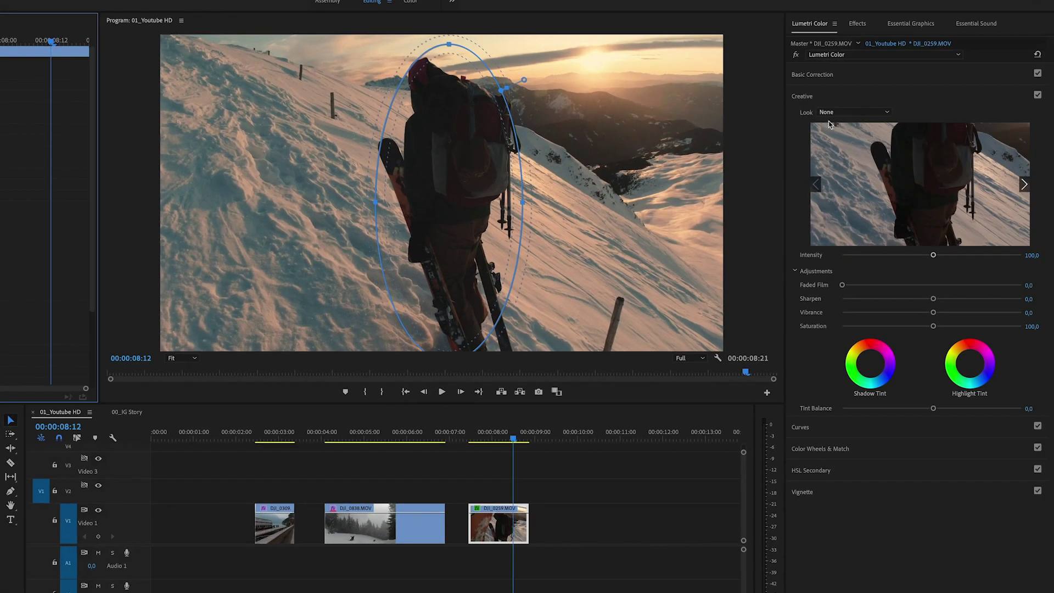
# - Set the masked hiker's Exposure to 0.2 and Saturation to 111.4 in the basic correction
pyautogui.click(858, 76)
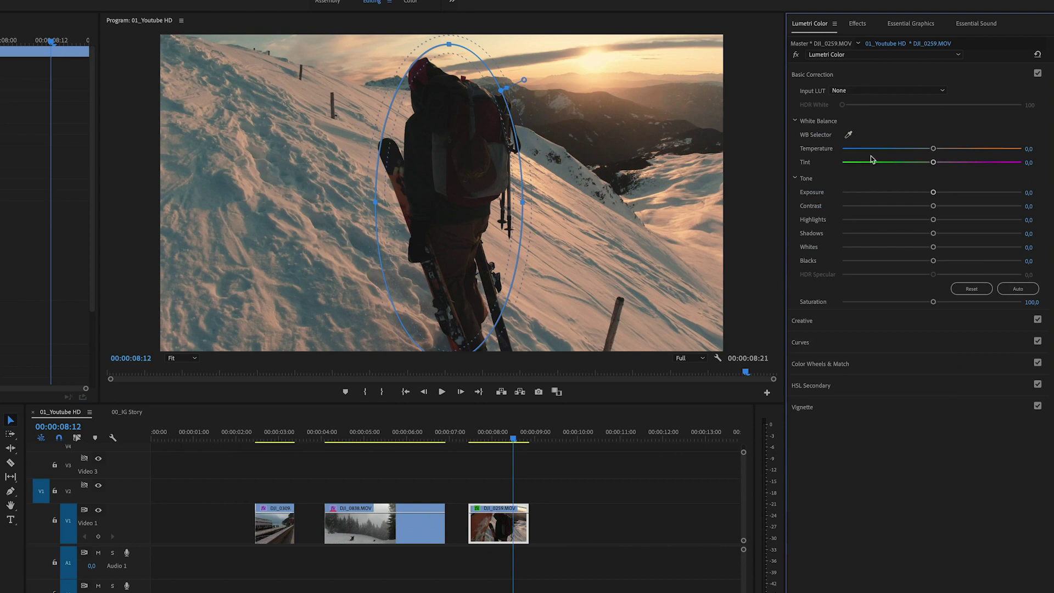
pyautogui.moveTo(933, 192)
pyautogui.mouseDown()
pyautogui.moveTo(887, 194)
pyautogui.moveTo(957, 195)
pyautogui.moveTo(918, 194)
pyautogui.moveTo(933, 193)
pyautogui.mouseUp()
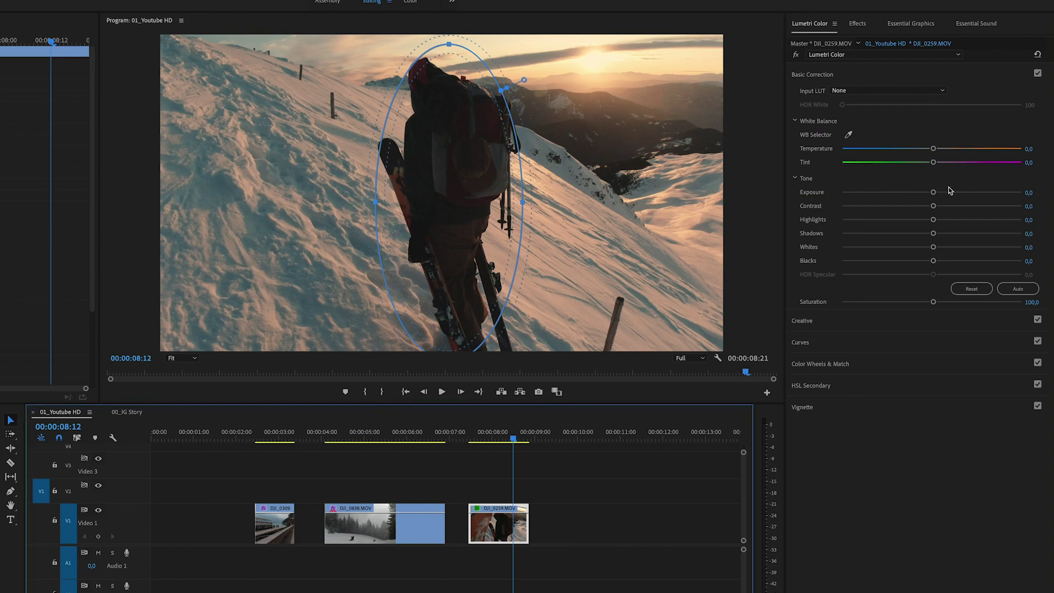
pyautogui.moveTo(934, 194); pyautogui.dragTo(937, 194)
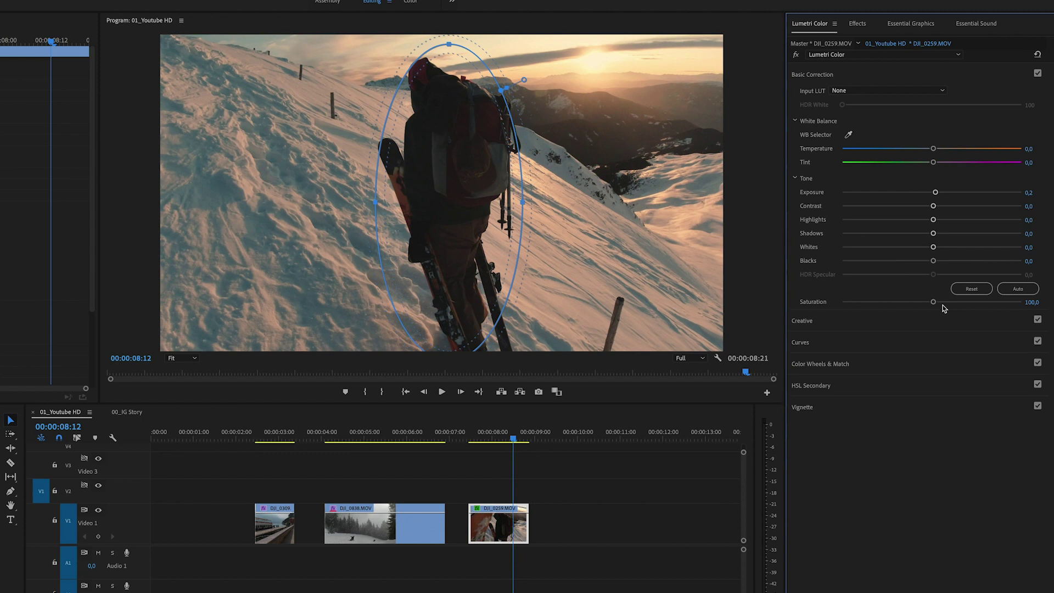
pyautogui.moveTo(935, 306); pyautogui.dragTo(881, 309)
pyautogui.moveTo(887, 308); pyautogui.dragTo(947, 308)
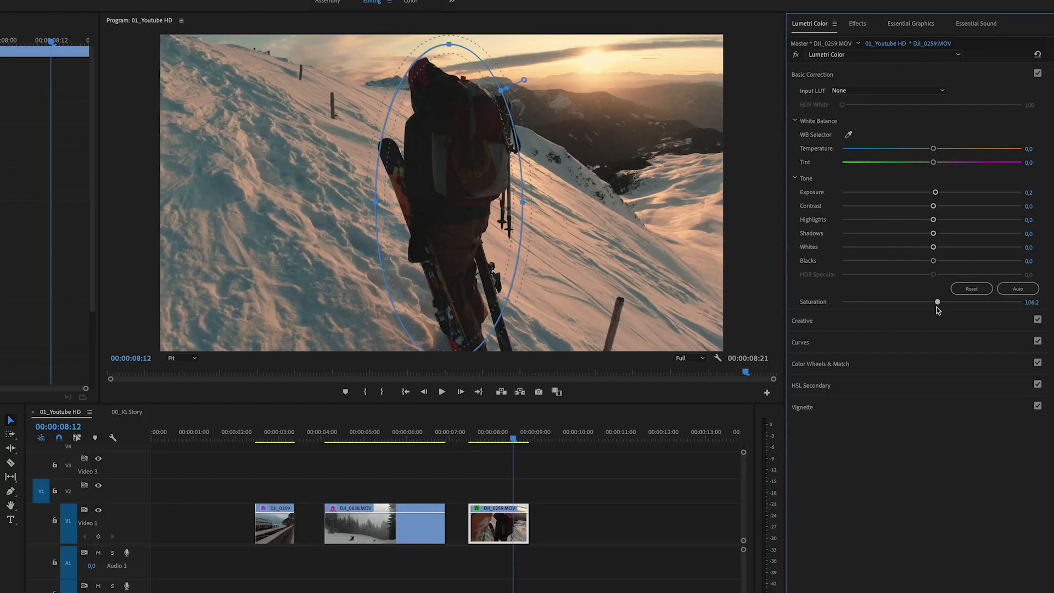
pyautogui.moveTo(940, 308); pyautogui.dragTo(945, 309)
# - Compare the hiking clip with the masked hiker correction bypassed and enabled
pyautogui.click(796, 56)
pyautogui.click(796, 55)
pyautogui.click(796, 56)
pyautogui.click(797, 56)
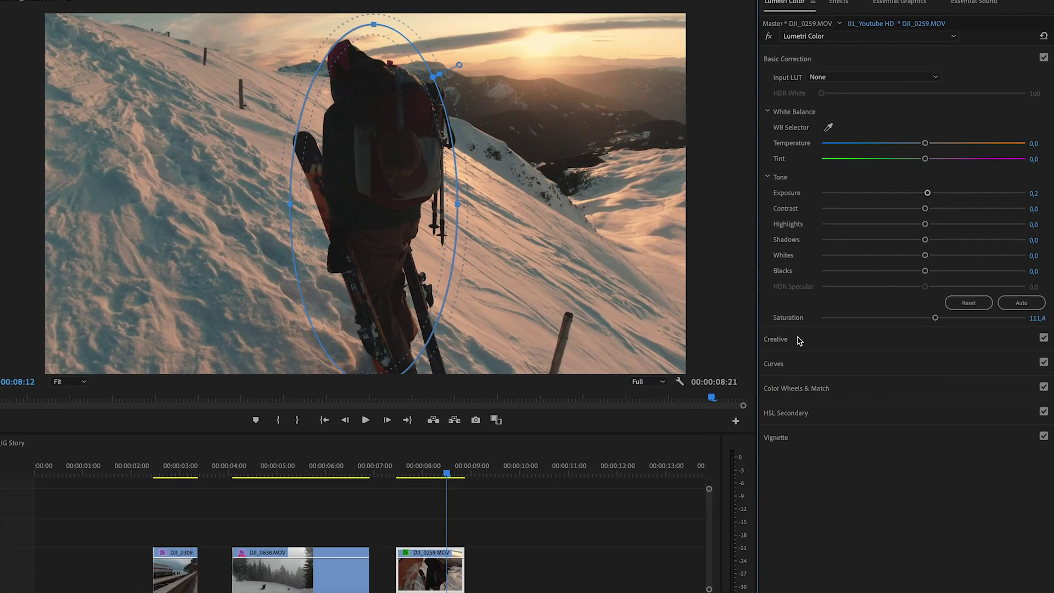
# - Increase the creative Sharpen adjustment on the masked hiker correction
pyautogui.click(818, 321)
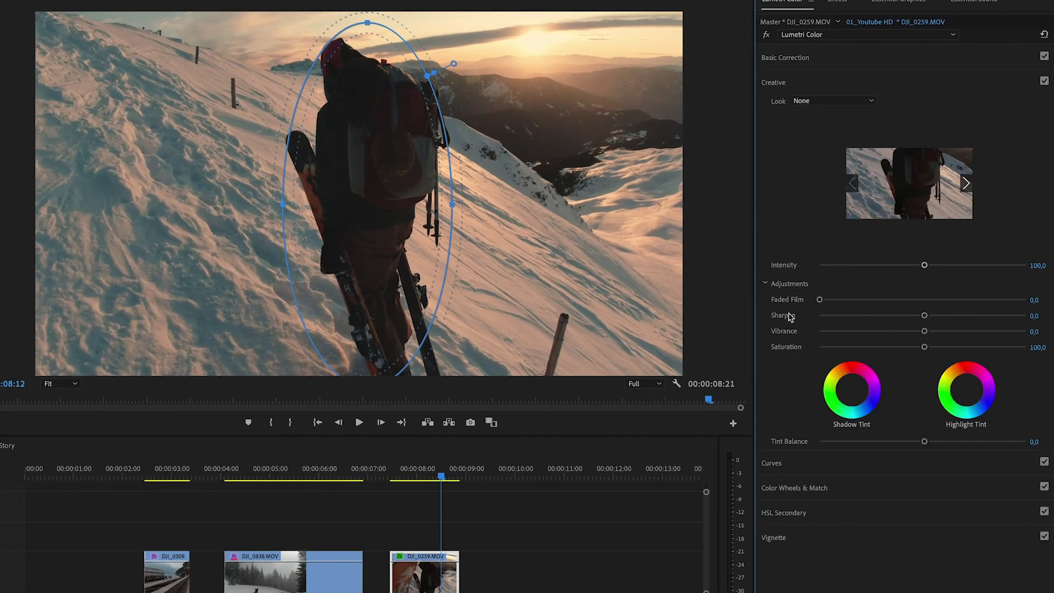
pyautogui.moveTo(922, 318); pyautogui.dragTo(969, 316)
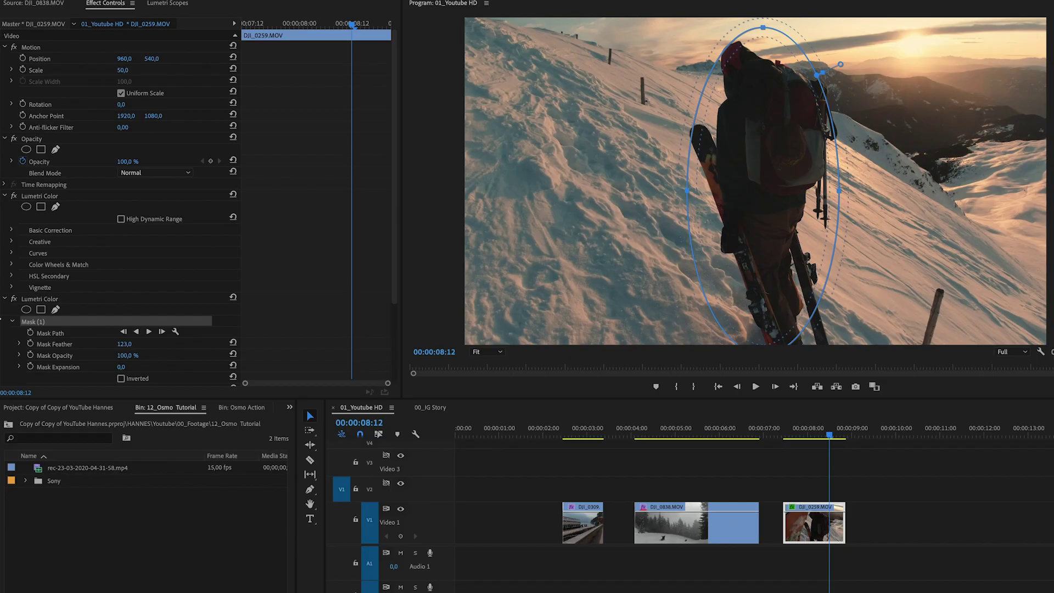
# - Collapse both Lumetri Color effects and compare the hiking clip with each one bypassed and enabled
pyautogui.click(5, 299)
pyautogui.click(6, 196)
pyautogui.click(14, 207)
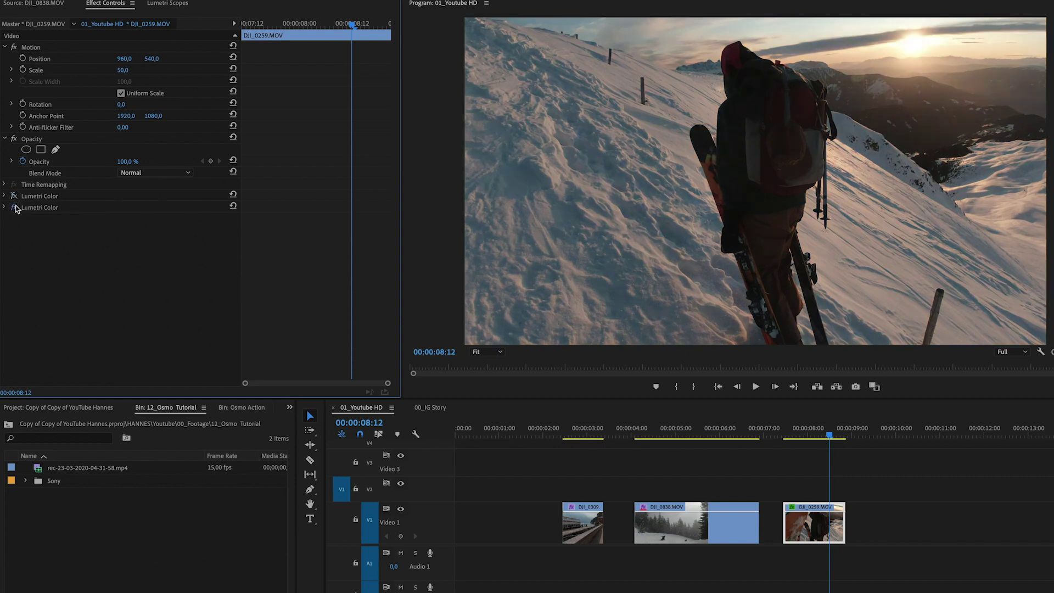
pyautogui.click(13, 196)
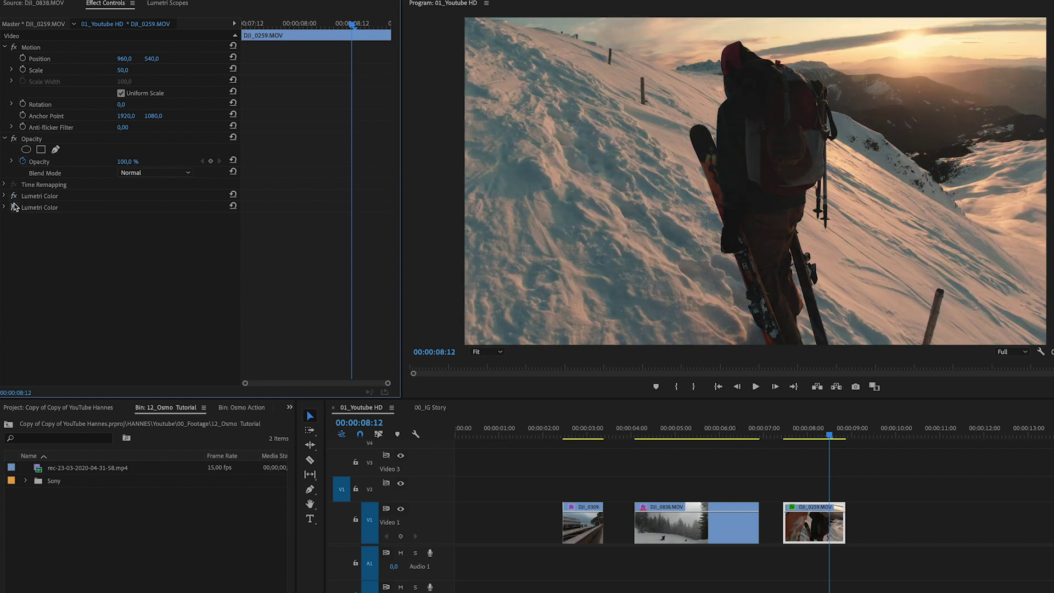
pyautogui.click(14, 208)
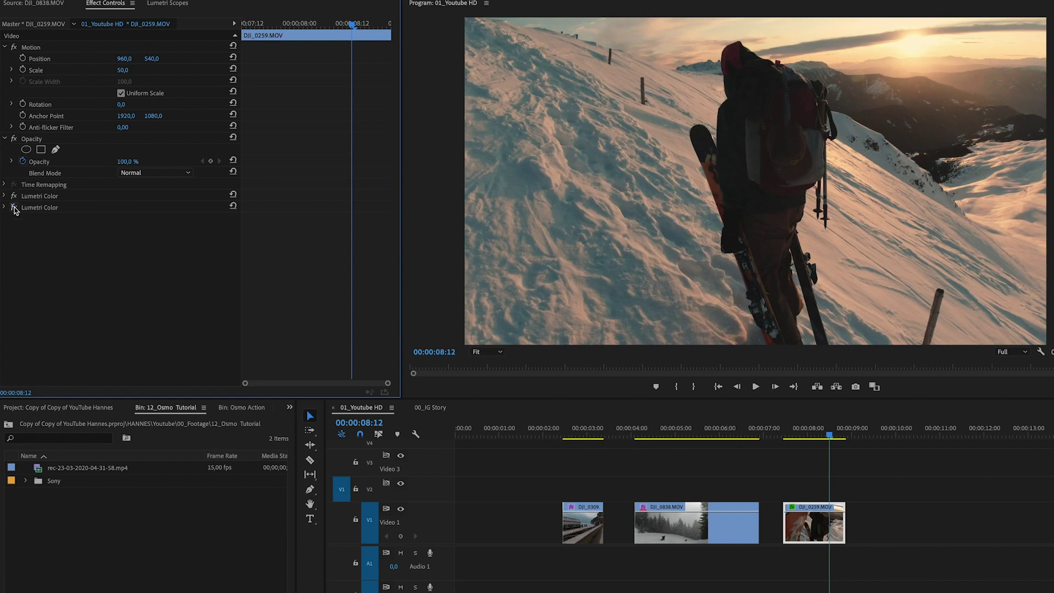